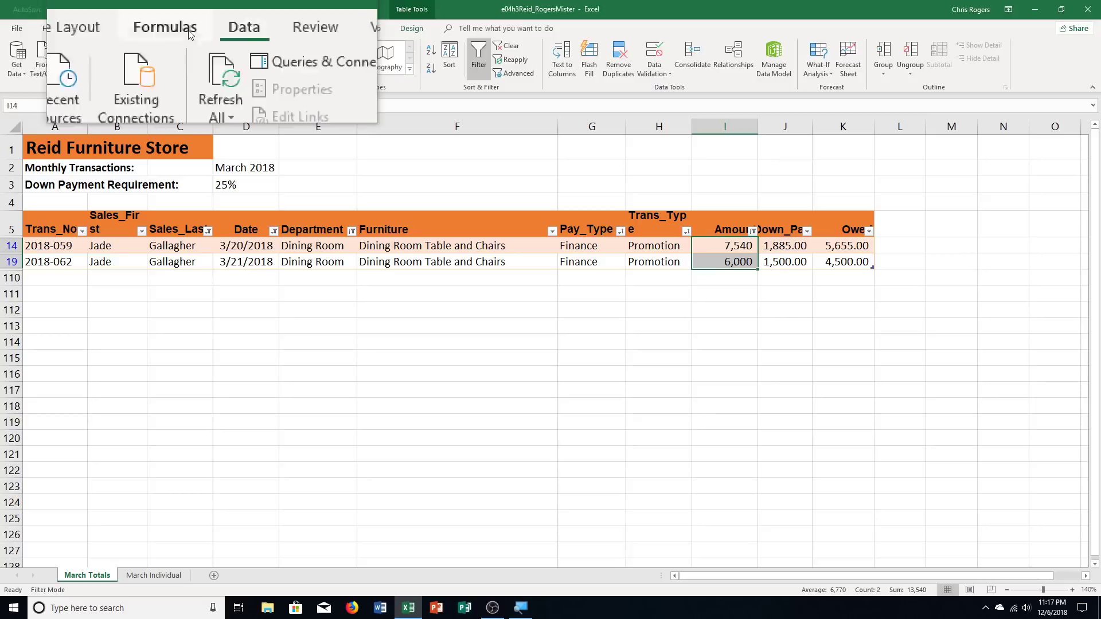
# Save a copy of the workbook, changing e04h3 to e04h4 in the file name
pyautogui.click(8, 29)
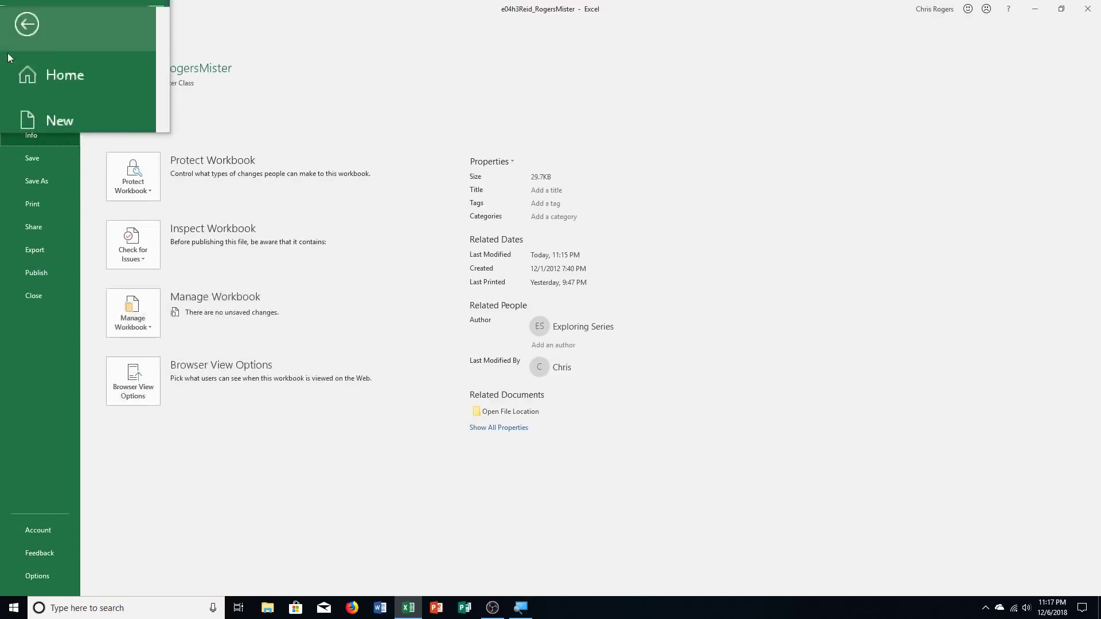
pyautogui.click(30, 181)
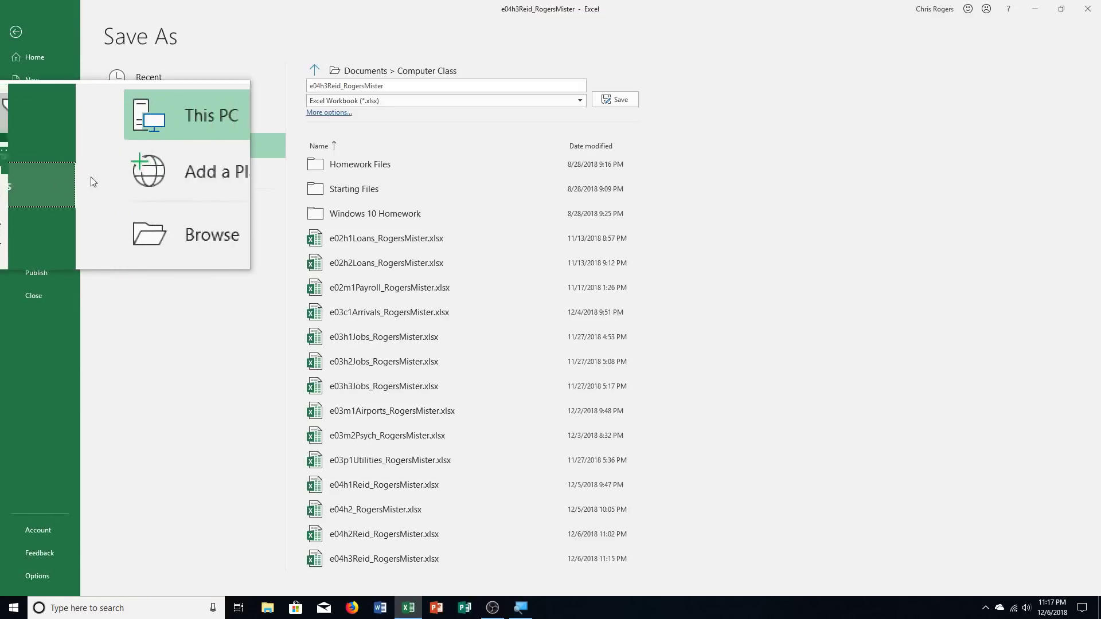
pyautogui.click(143, 215)
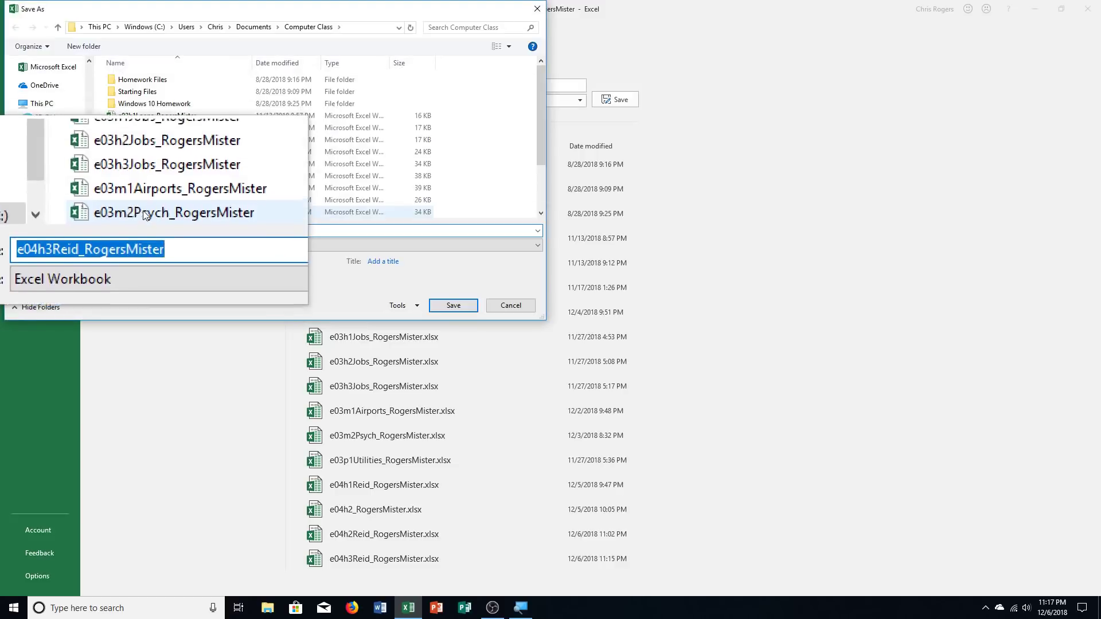
pyautogui.click(98, 232)
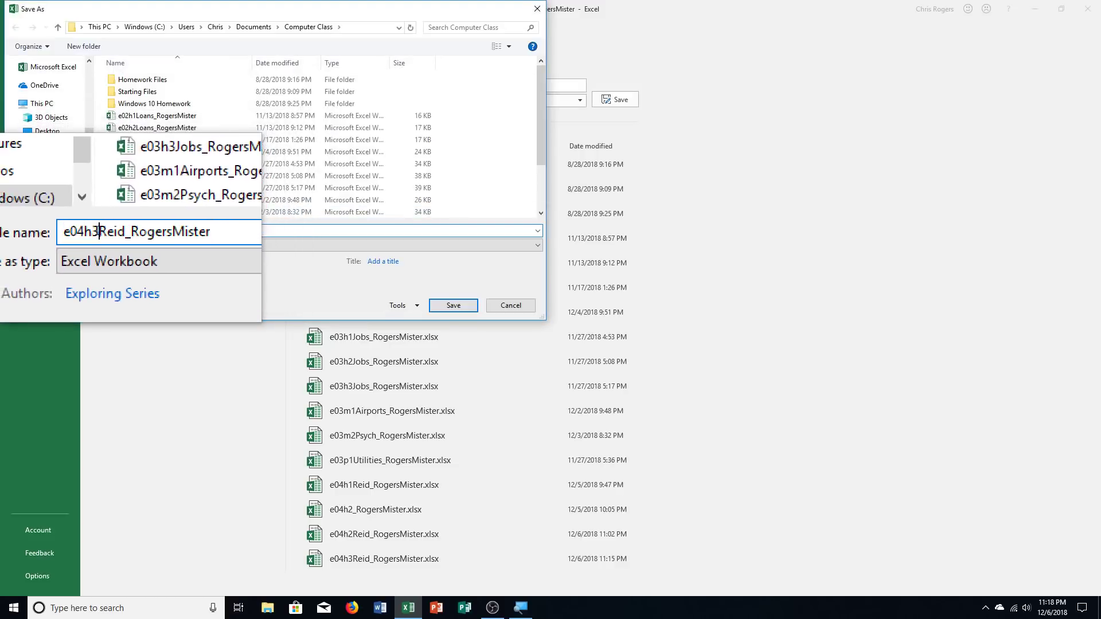
pyautogui.press('BackSpace')
pyautogui.write('4')
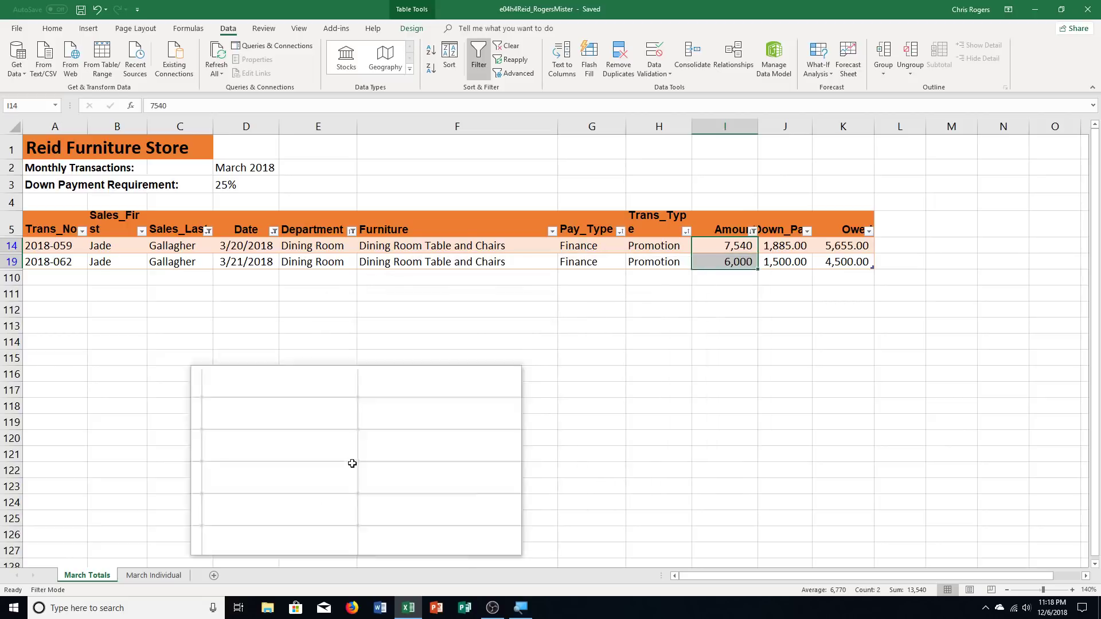
# On the March Individual sheet, turn on the table's Total row, showing 278,656.50 under Owed
pyautogui.click(153, 575)
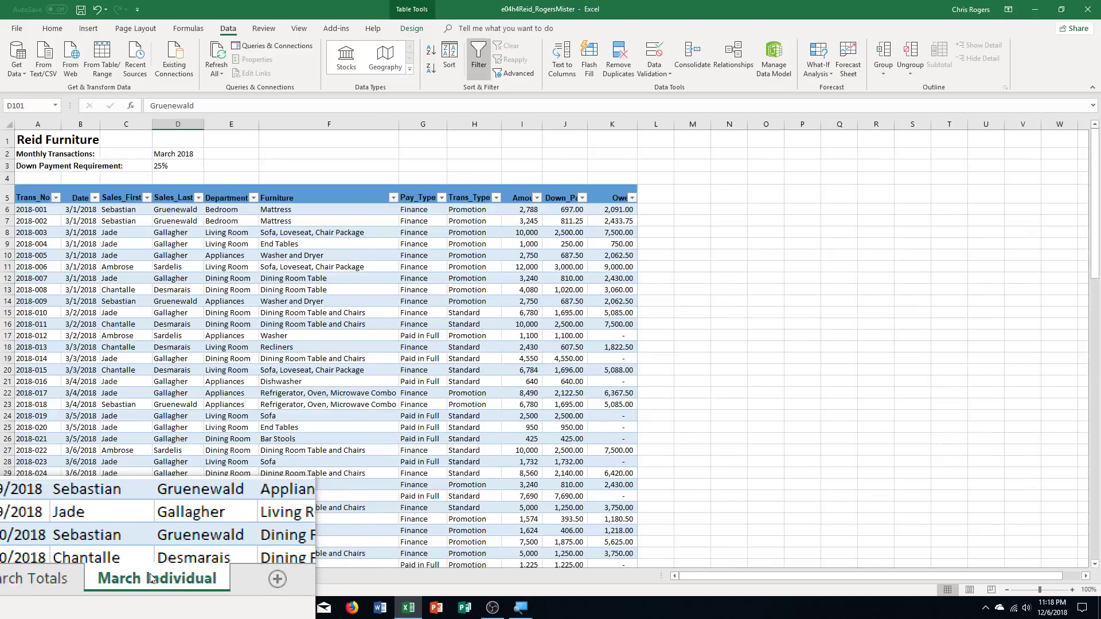
pyautogui.click(1072, 589)
pyautogui.click(1072, 589)
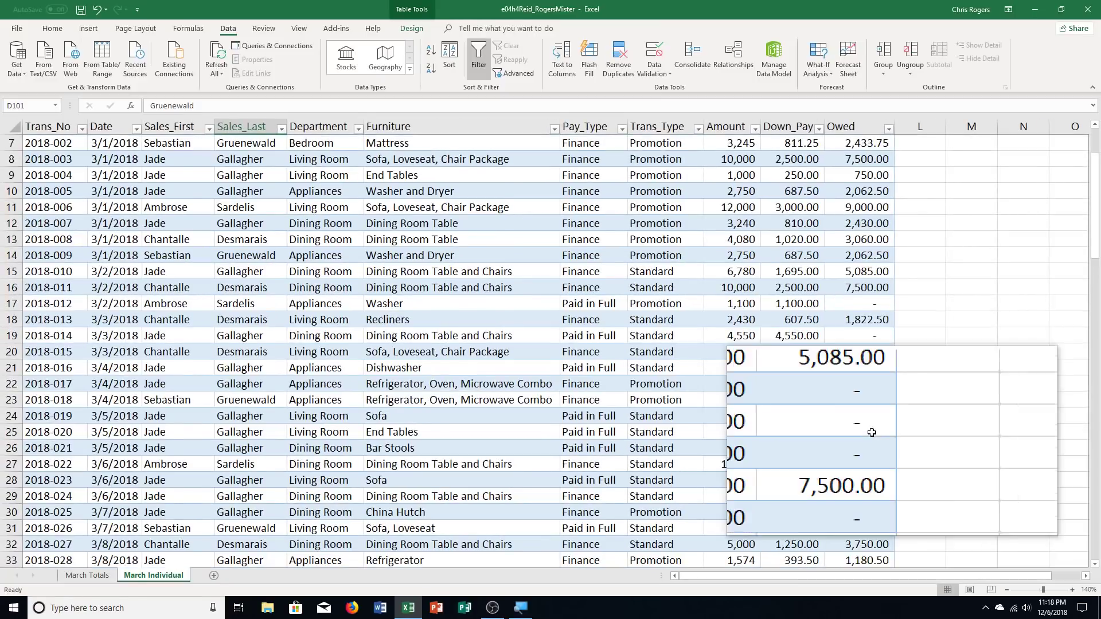
pyautogui.scroll(2, 860, 459)
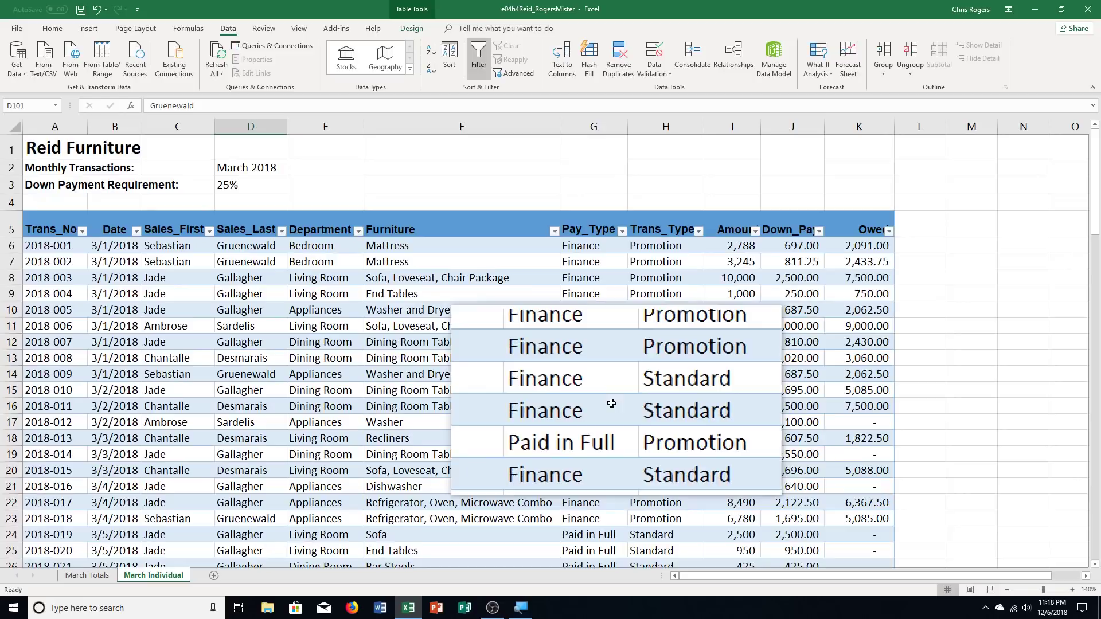
pyautogui.click(459, 341)
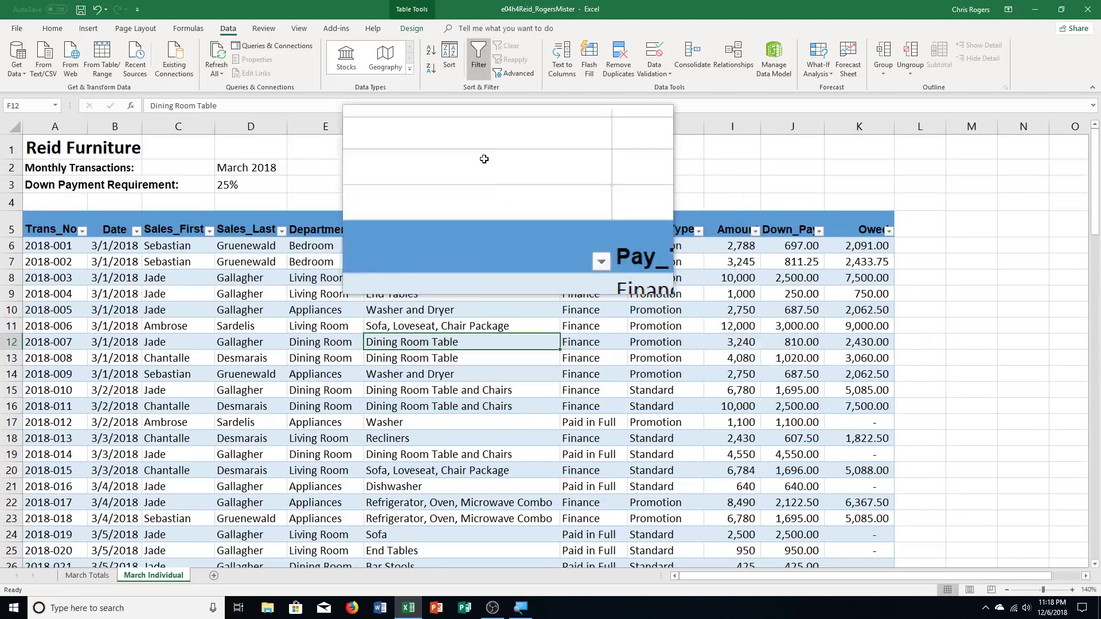
pyautogui.click(422, 26)
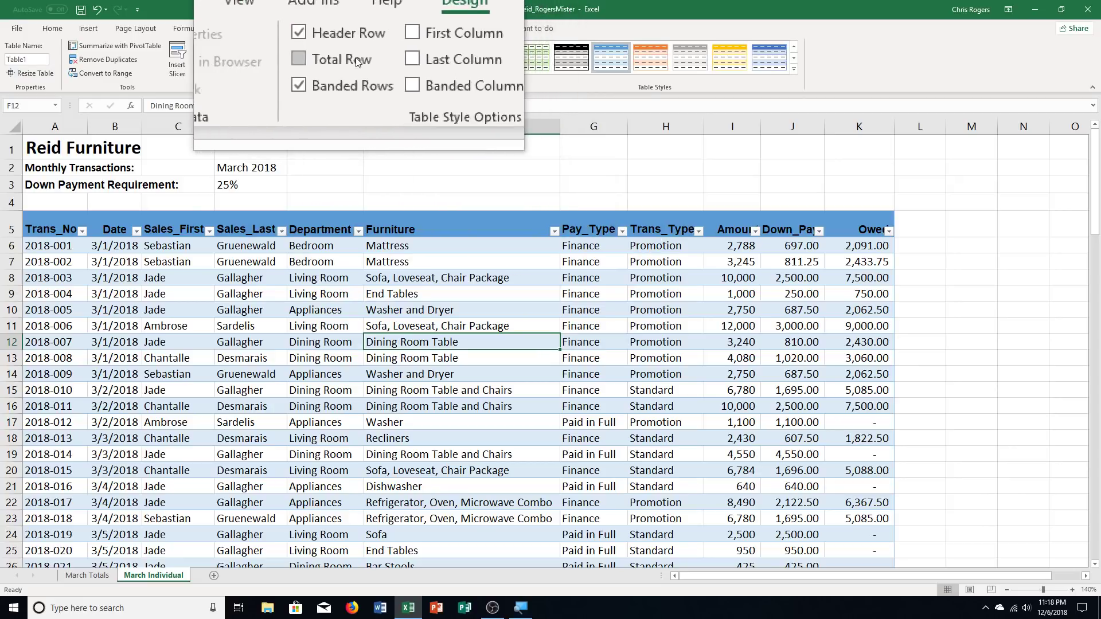
pyautogui.click(355, 62)
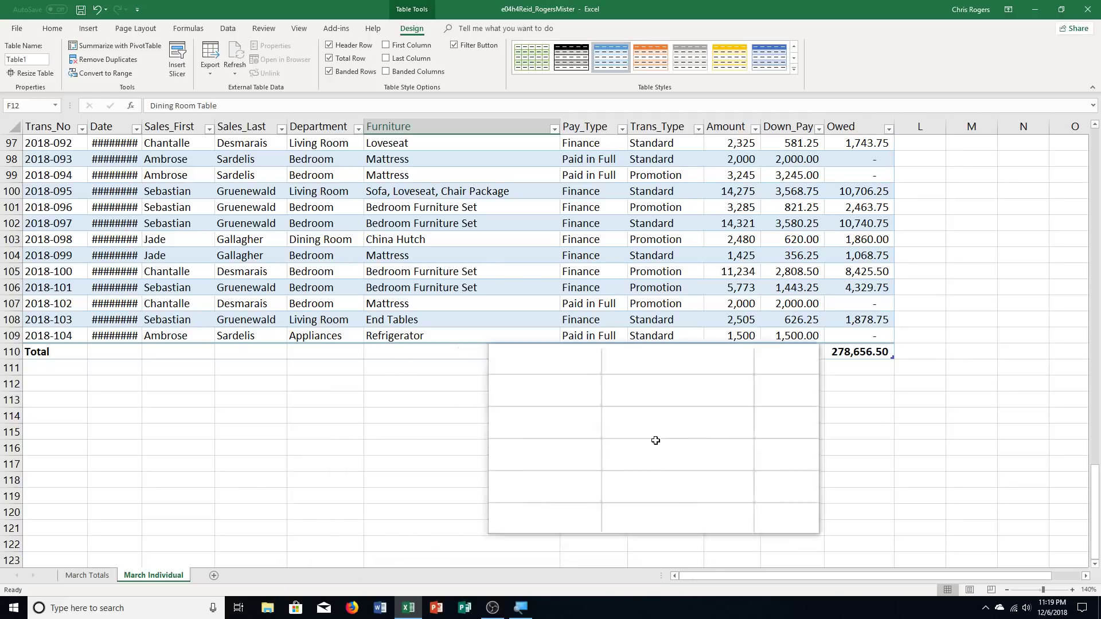
# Sum Down_Pay in Total row cell J110 (190,602.50) and autofit column J
pyautogui.hotkey('ctrl', 'a')
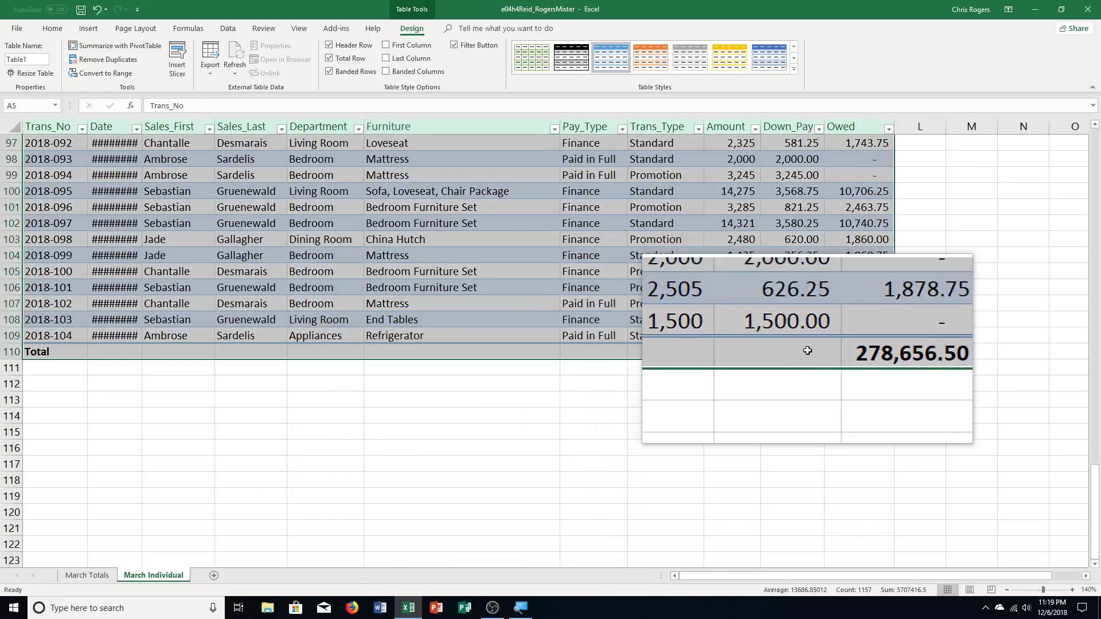
pyautogui.click(807, 350)
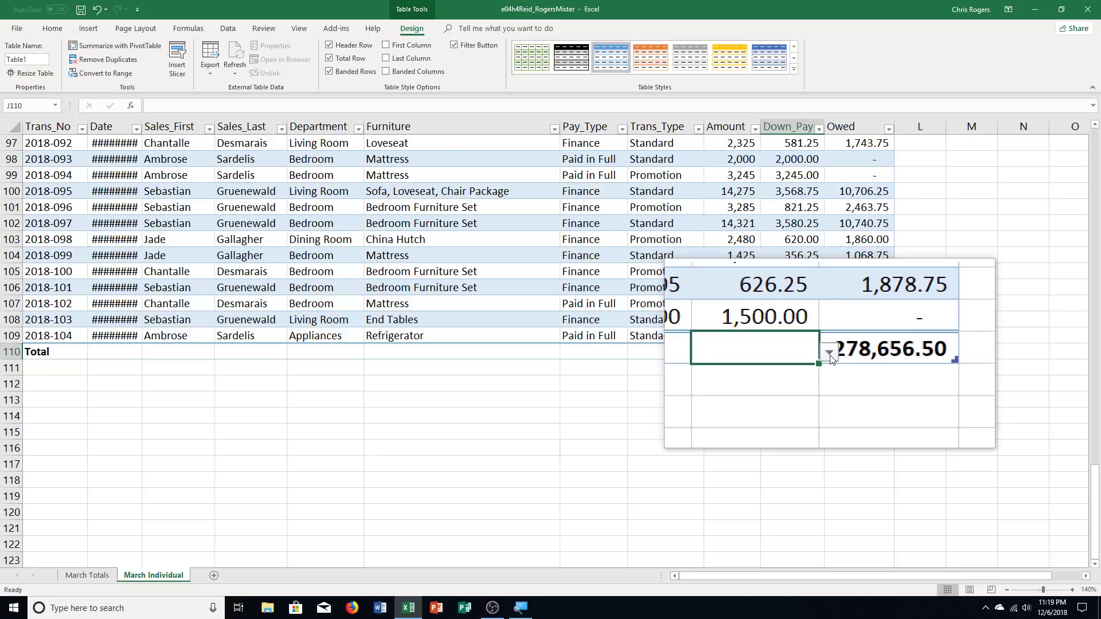
pyautogui.click(830, 354)
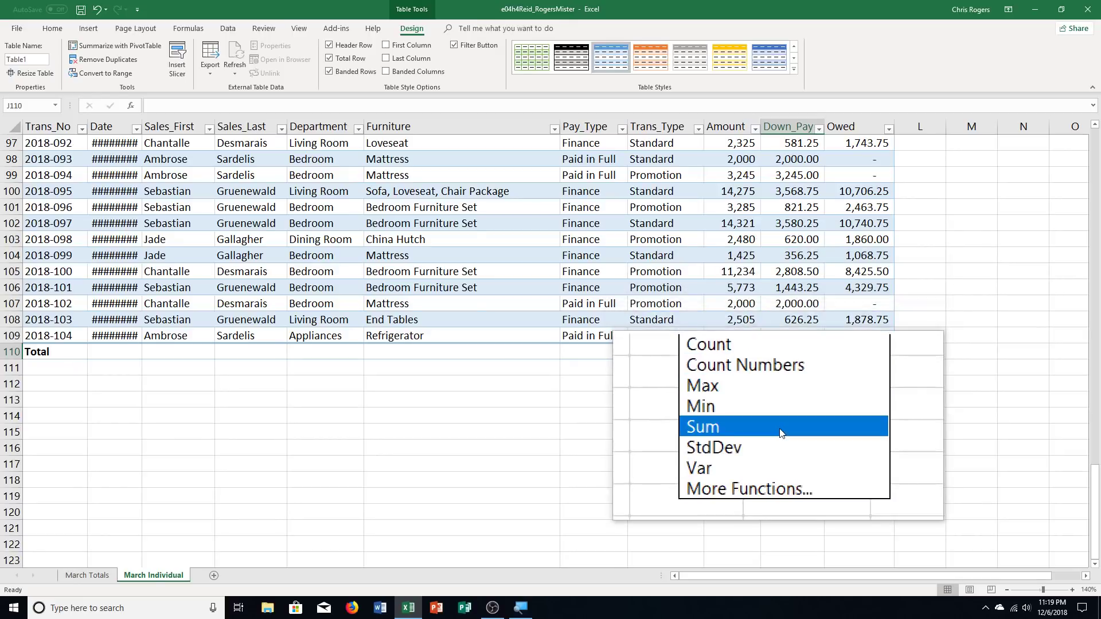
pyautogui.click(780, 425)
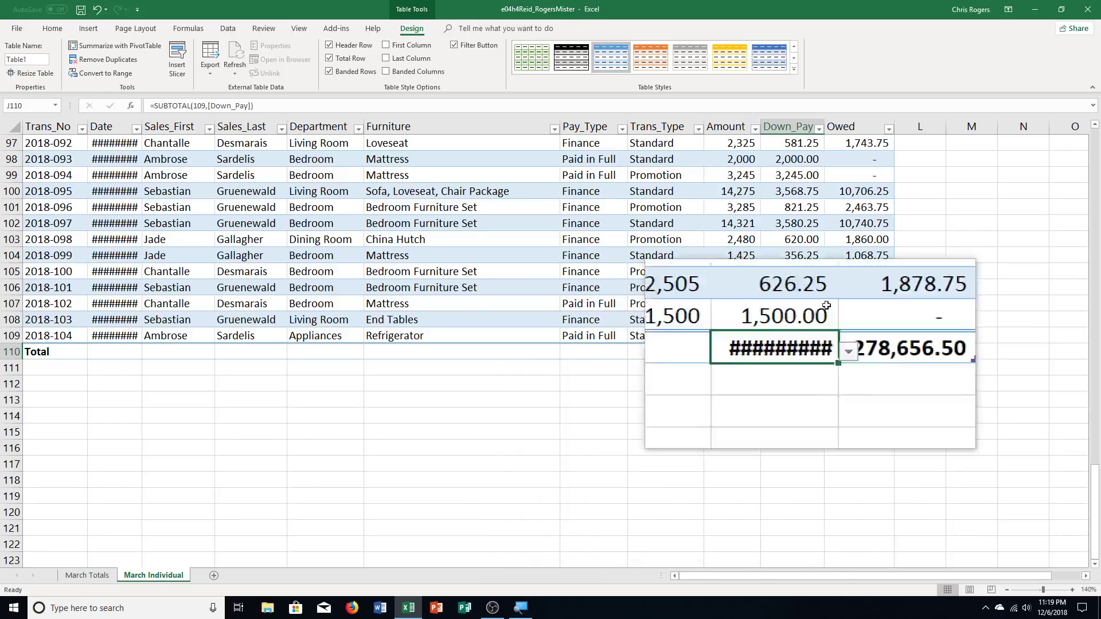
pyautogui.doubleClick(826, 127)
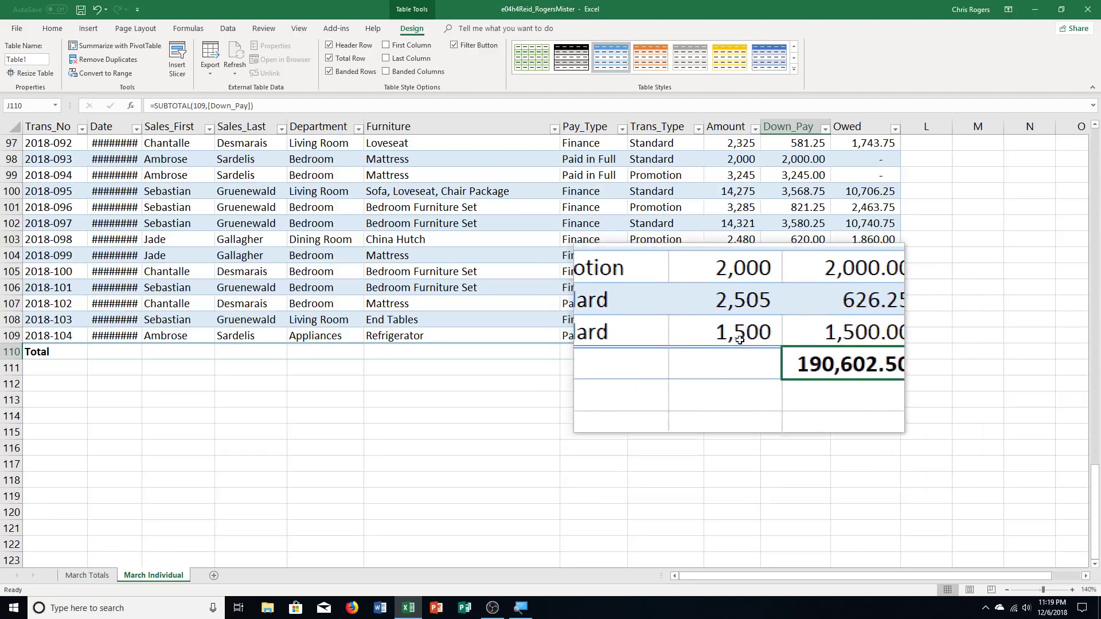
# Choose Sum for the Amount total cell I110, giving 469,259
pyautogui.click(744, 349)
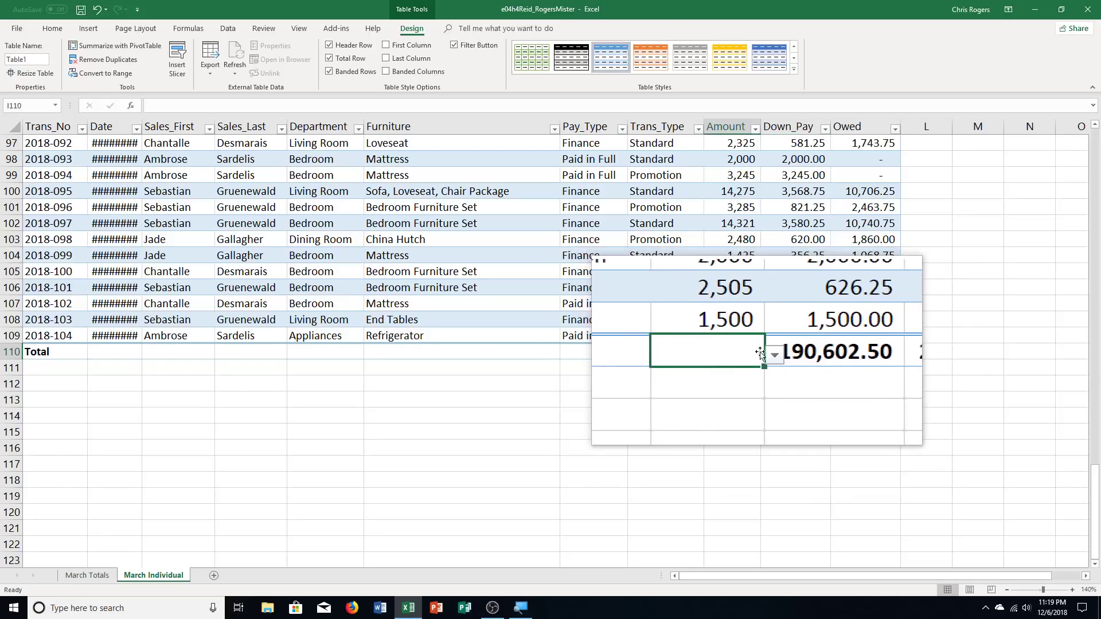
pyautogui.click(766, 355)
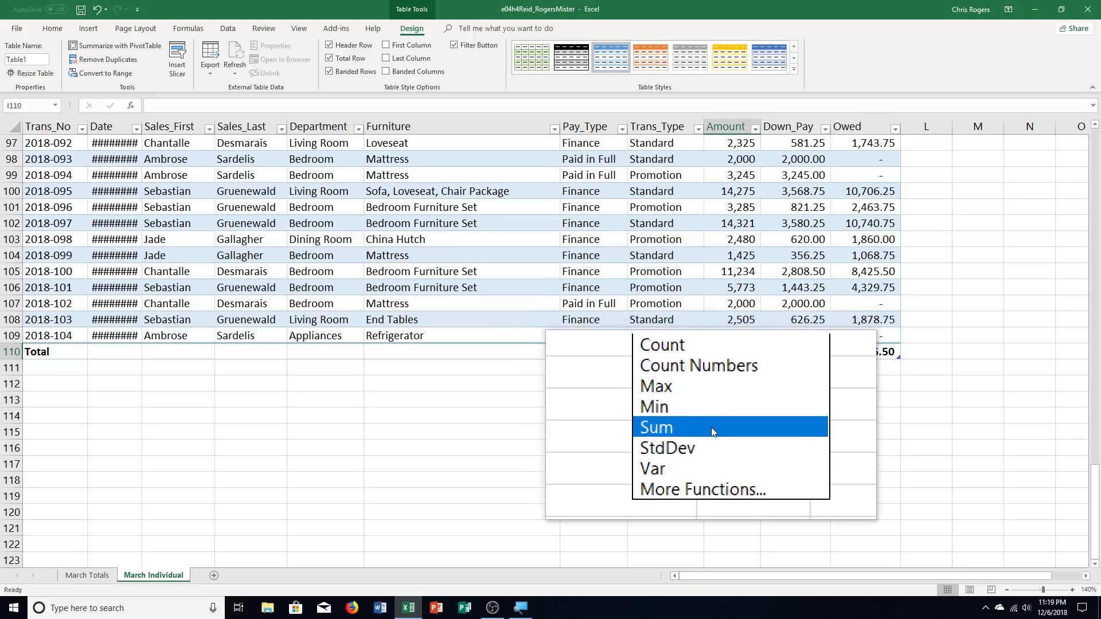
pyautogui.click(711, 428)
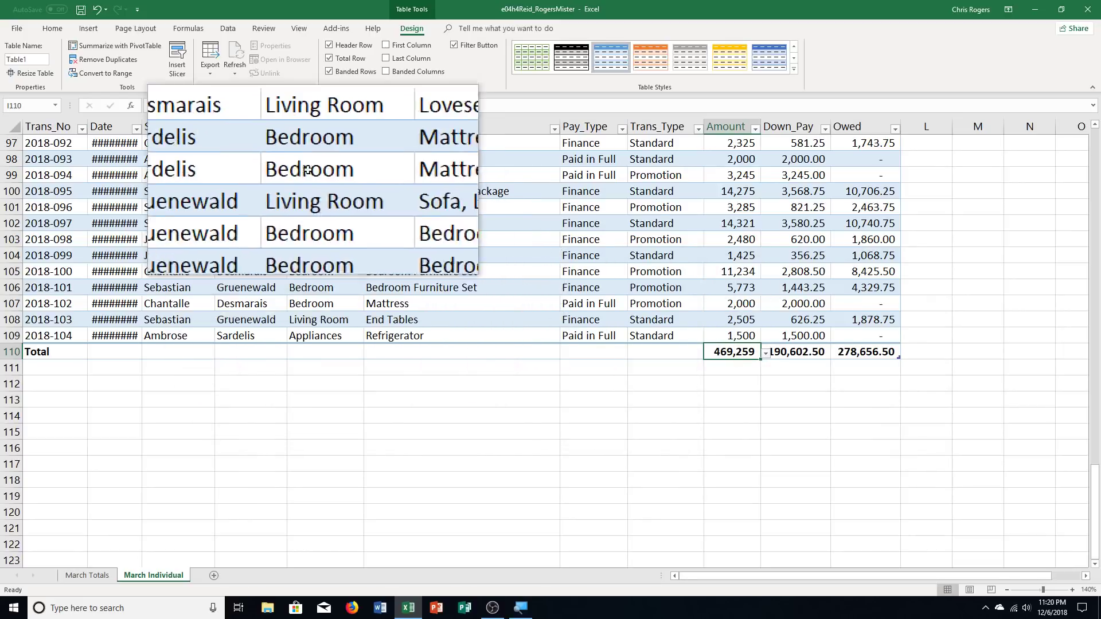
# Filter the Sales_Last column to a single salesperson, leaving 27 of 104 records
pyautogui.click(281, 130)
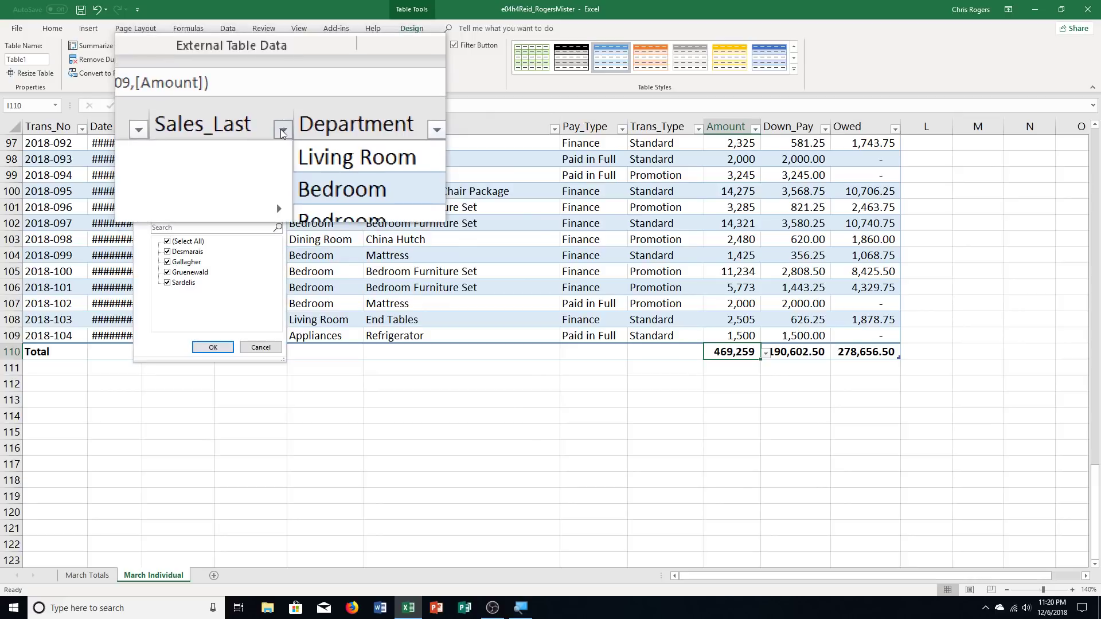
pyautogui.click(170, 245)
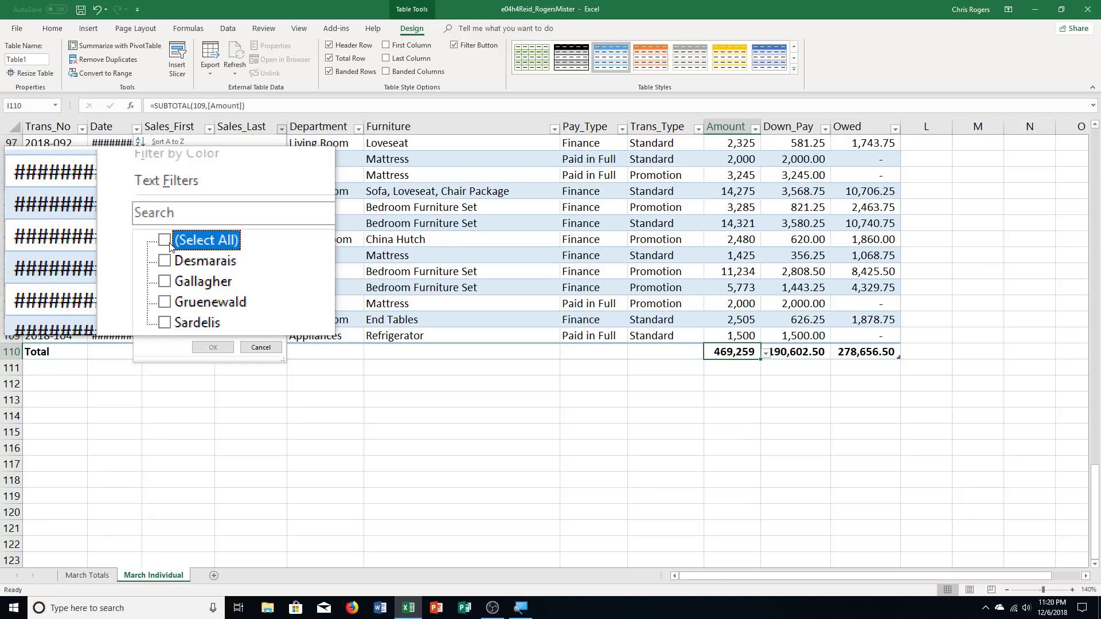
pyautogui.click(170, 275)
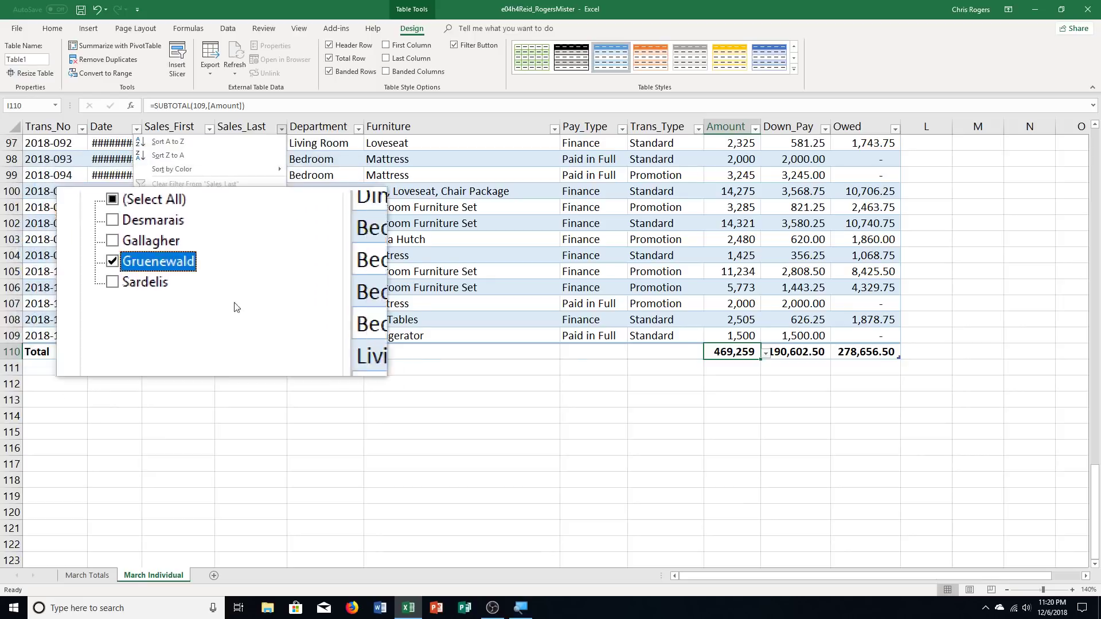
pyautogui.click(191, 355)
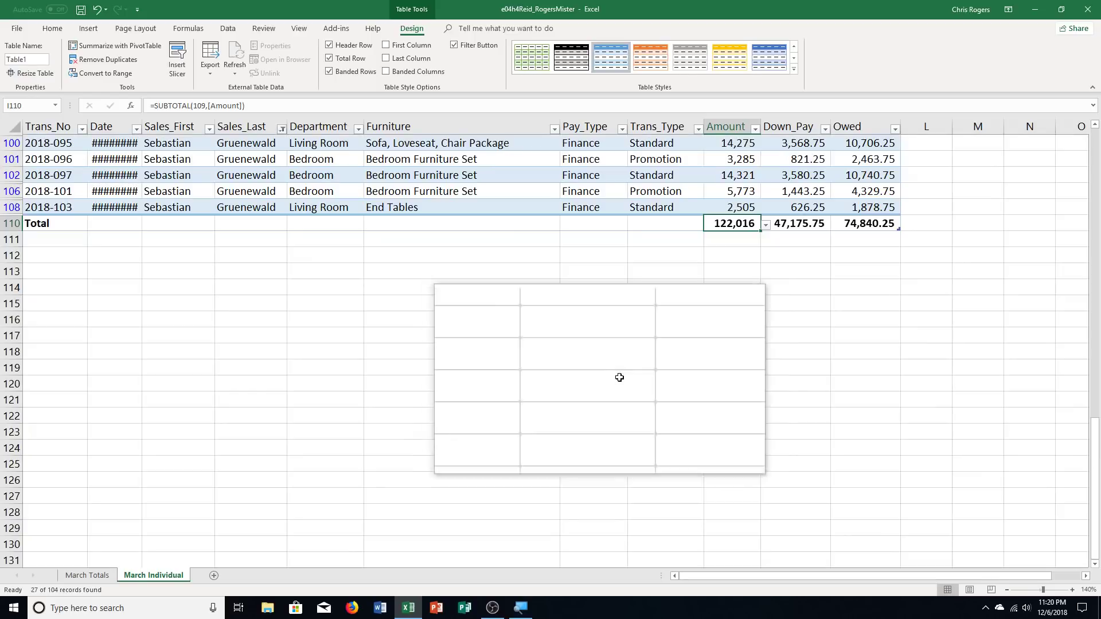
# Widen the Date column so the dates display fully
pyautogui.scroll(1, 585, 393)
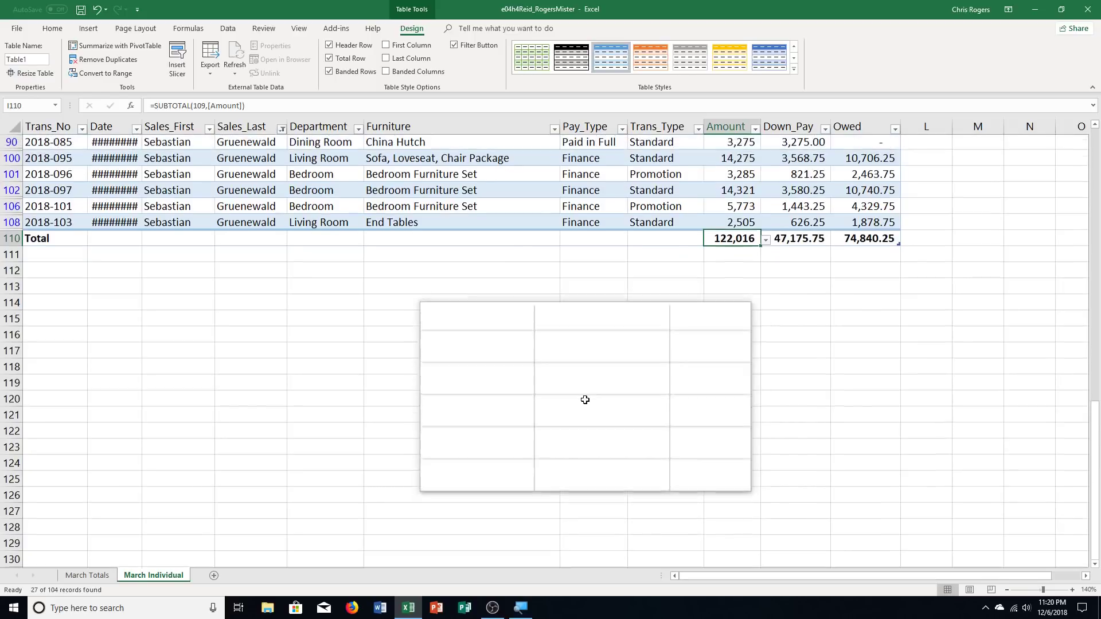
pyautogui.scroll(6, 511, 396)
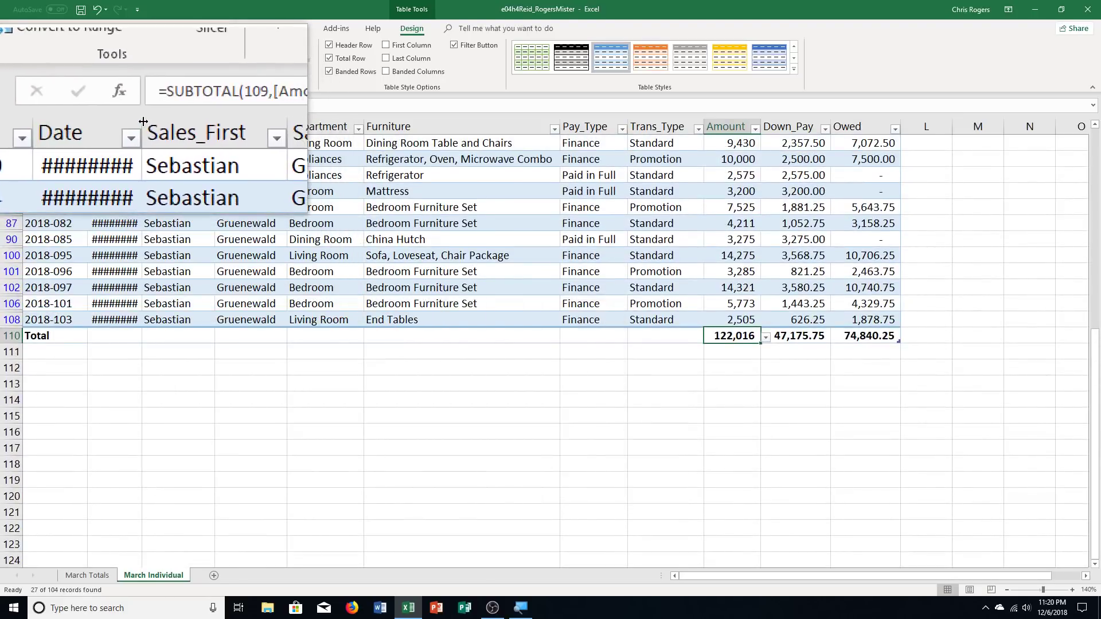
pyautogui.moveTo(143, 121); pyautogui.dragTo(147, 122)
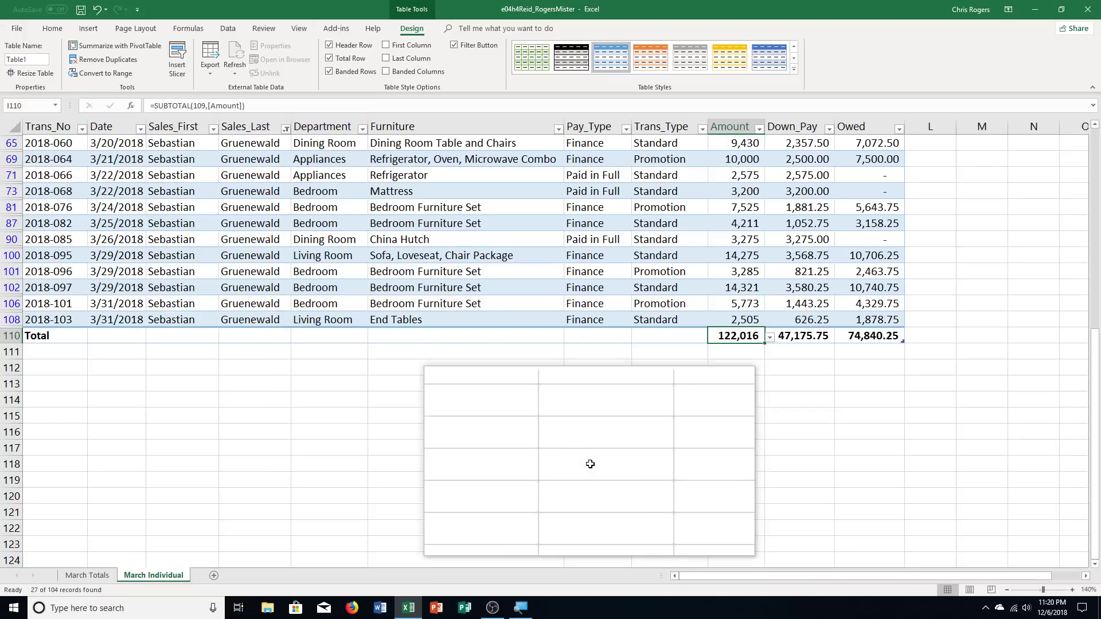
# Clear the Sales_Last filter from the Data tab and save the workbook
pyautogui.click(228, 28)
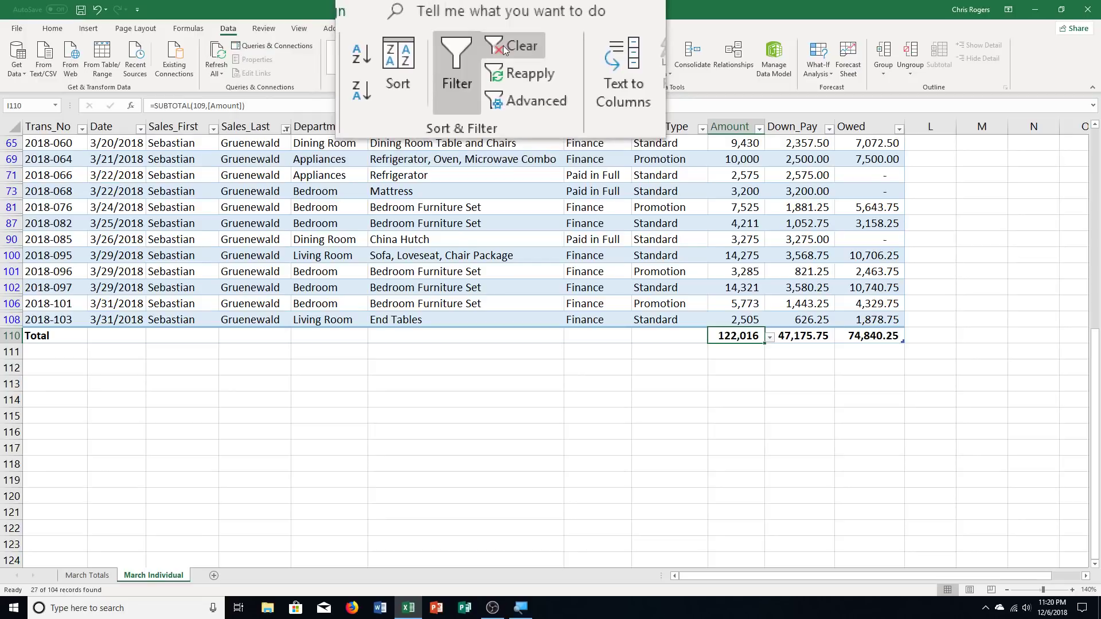
pyautogui.click(504, 46)
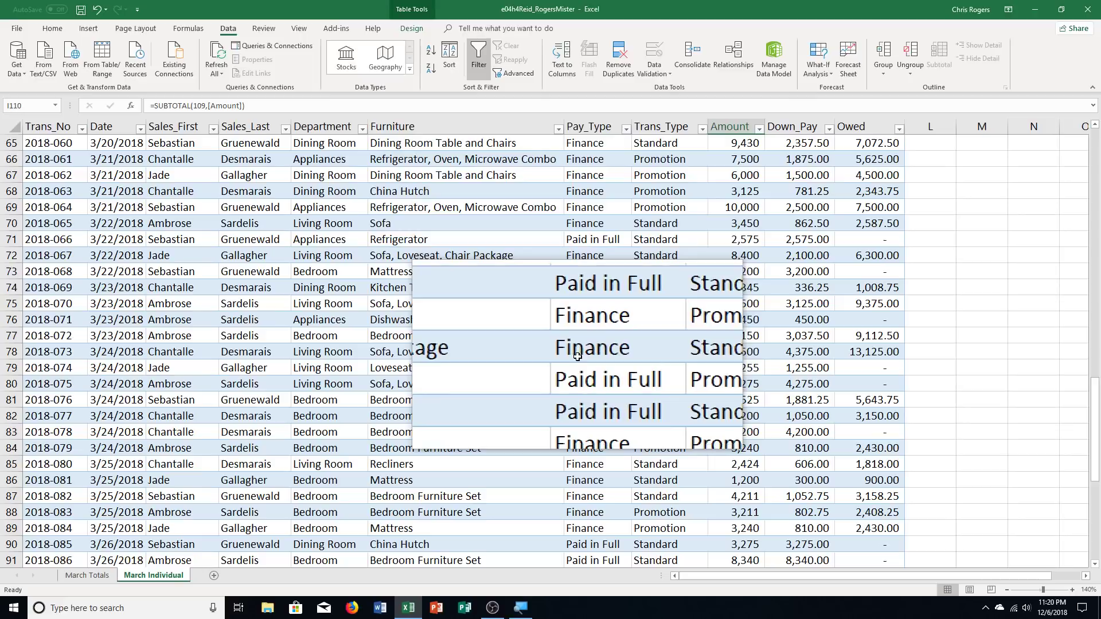
pyautogui.hotkey('ctrl', 's')
# Set the table's data rows from row 6 down to No Fill
pyautogui.scroll(3, 267, 348)
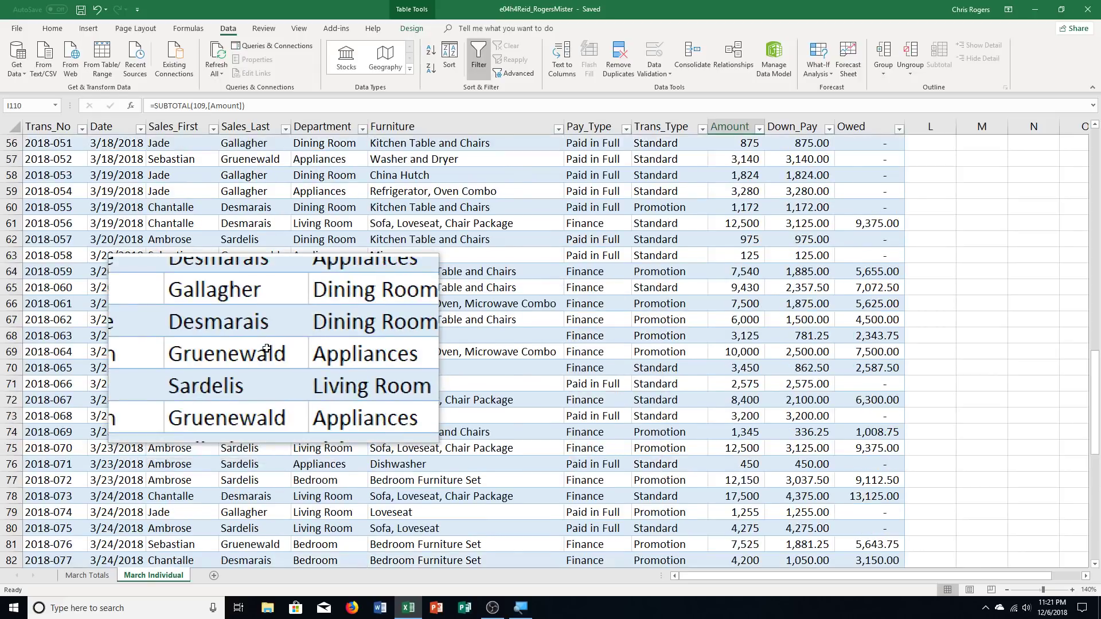
pyautogui.scroll(11, 267, 349)
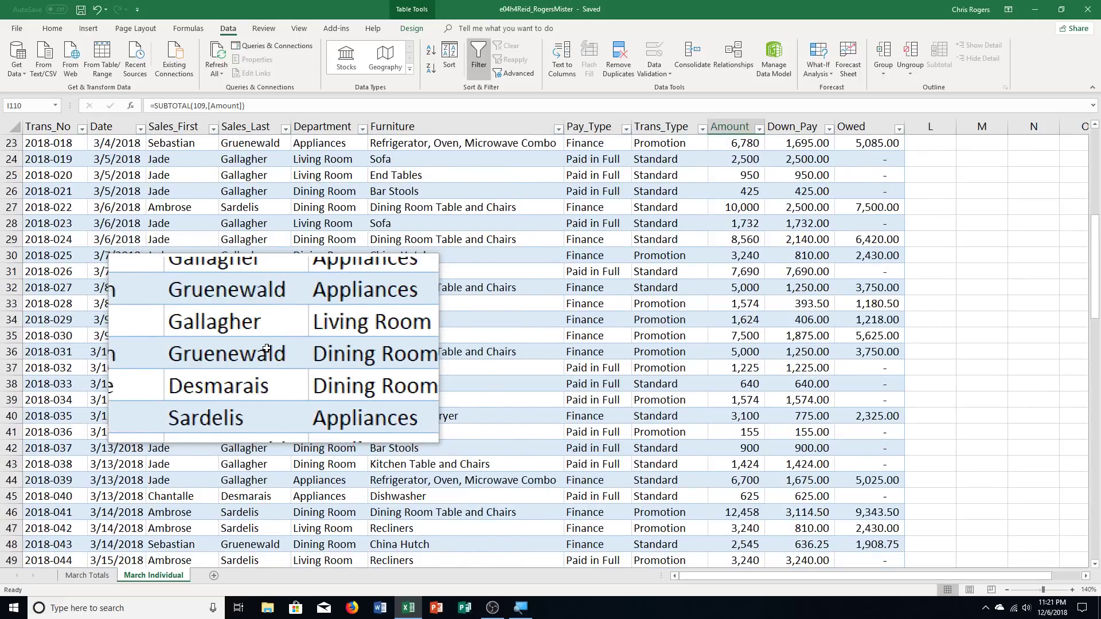
pyautogui.scroll(7, 266, 348)
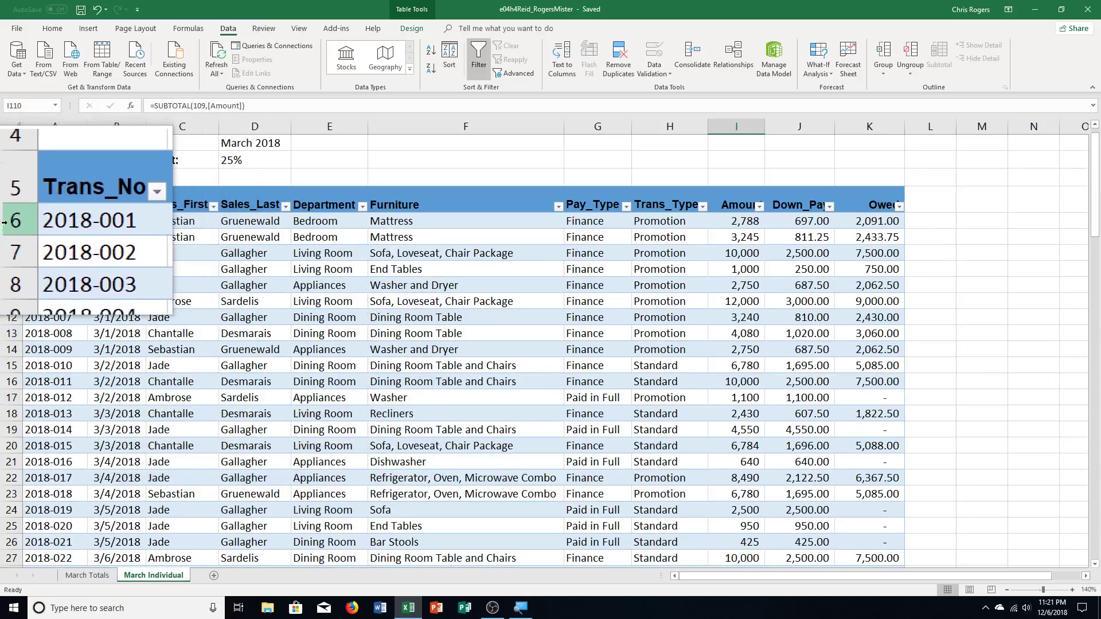
pyautogui.moveTo(4, 222); pyautogui.dragTo(10, 526)
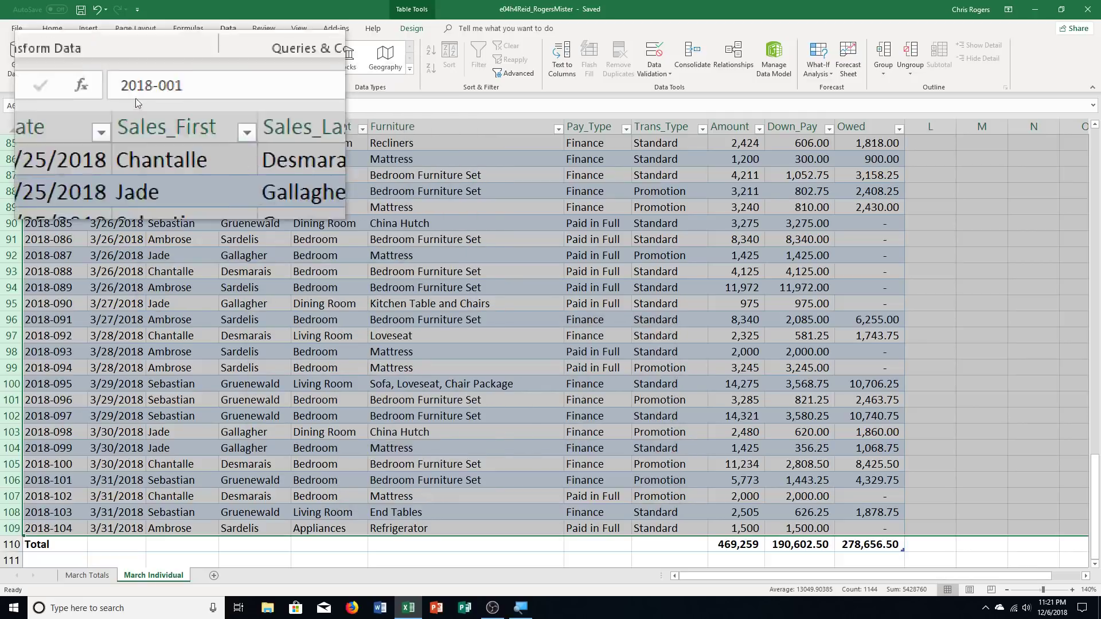
pyautogui.click(34, 26)
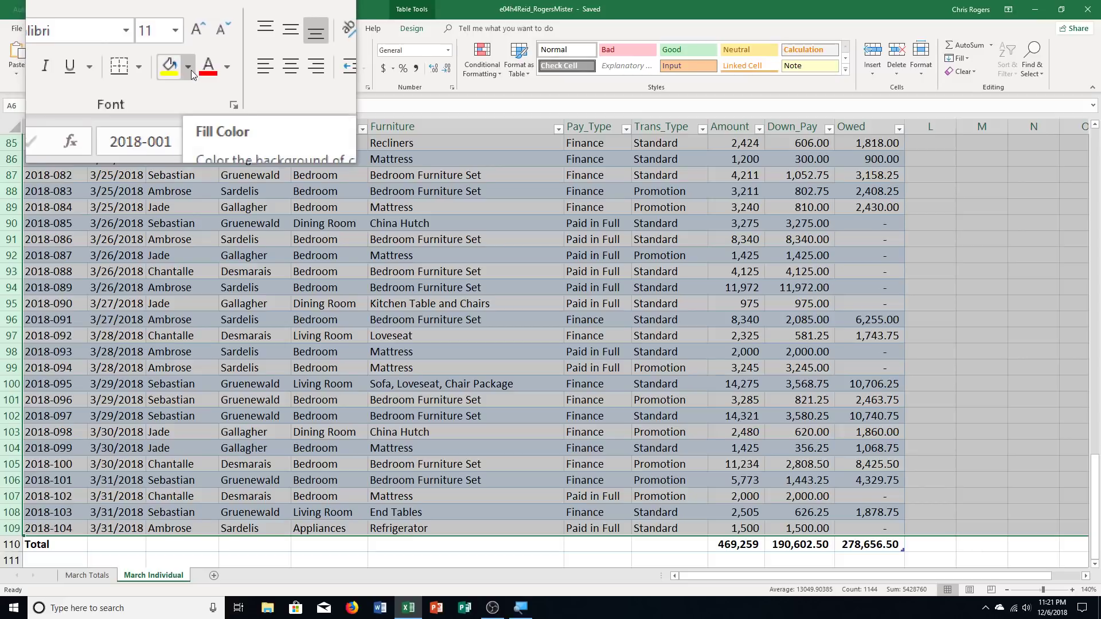
pyautogui.click(191, 70)
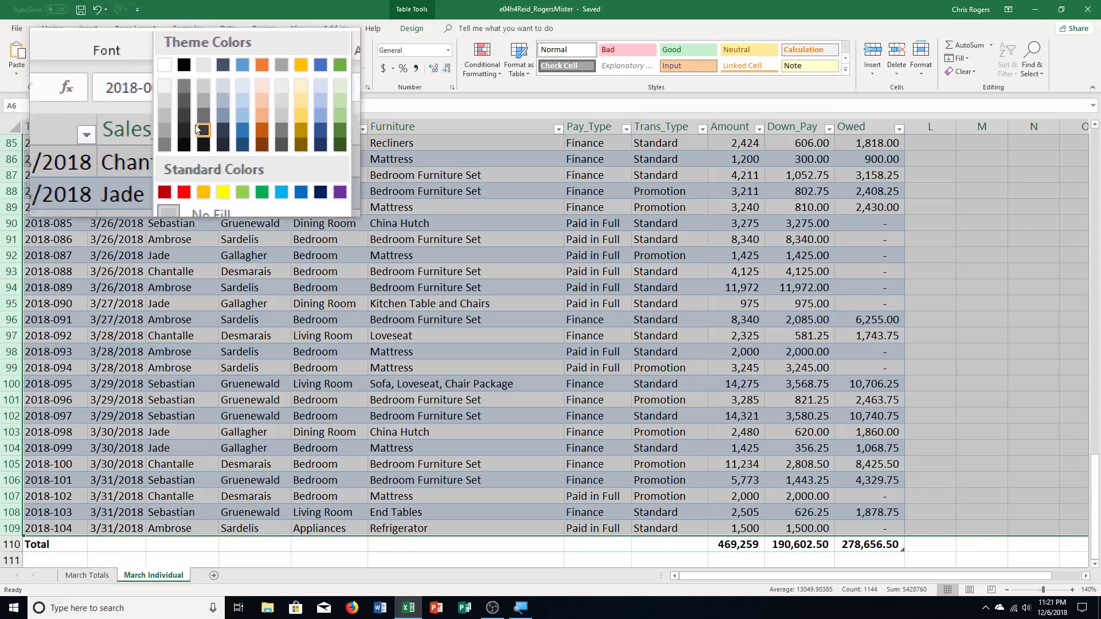
pyautogui.click(208, 171)
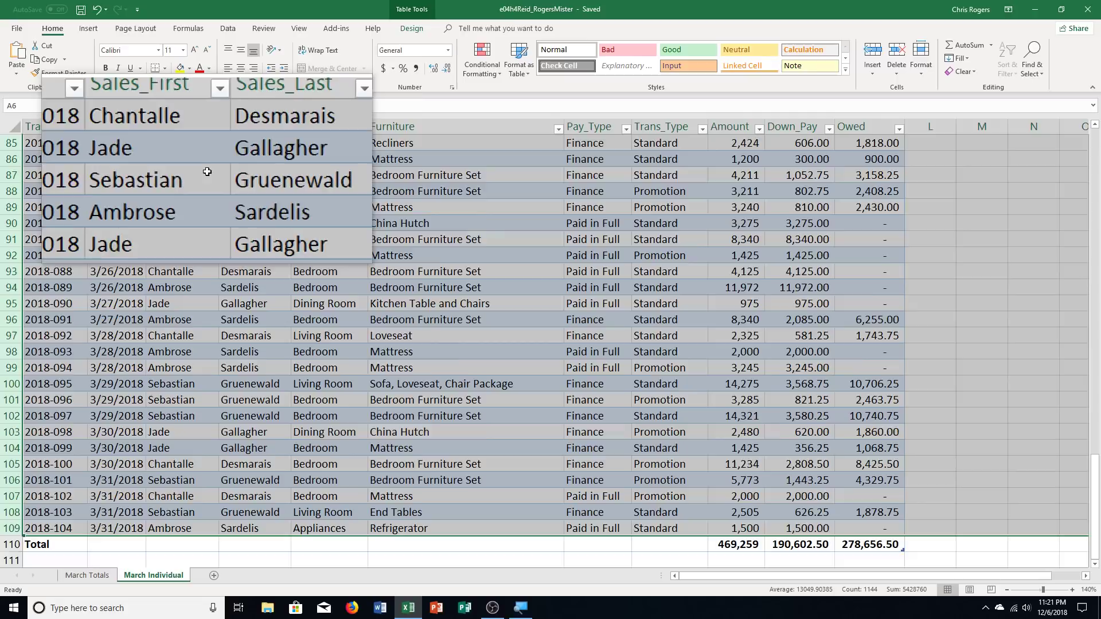
pyautogui.scroll(20, 207, 171)
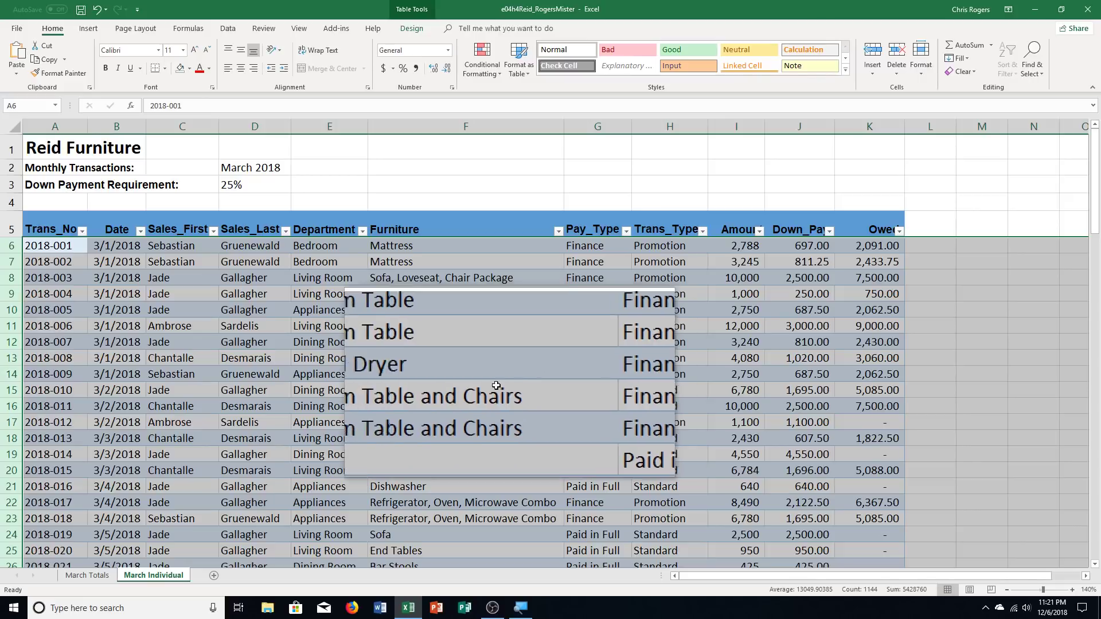
# Select column C's Sales_First values from C6 down to the last table record
pyautogui.click(182, 248)
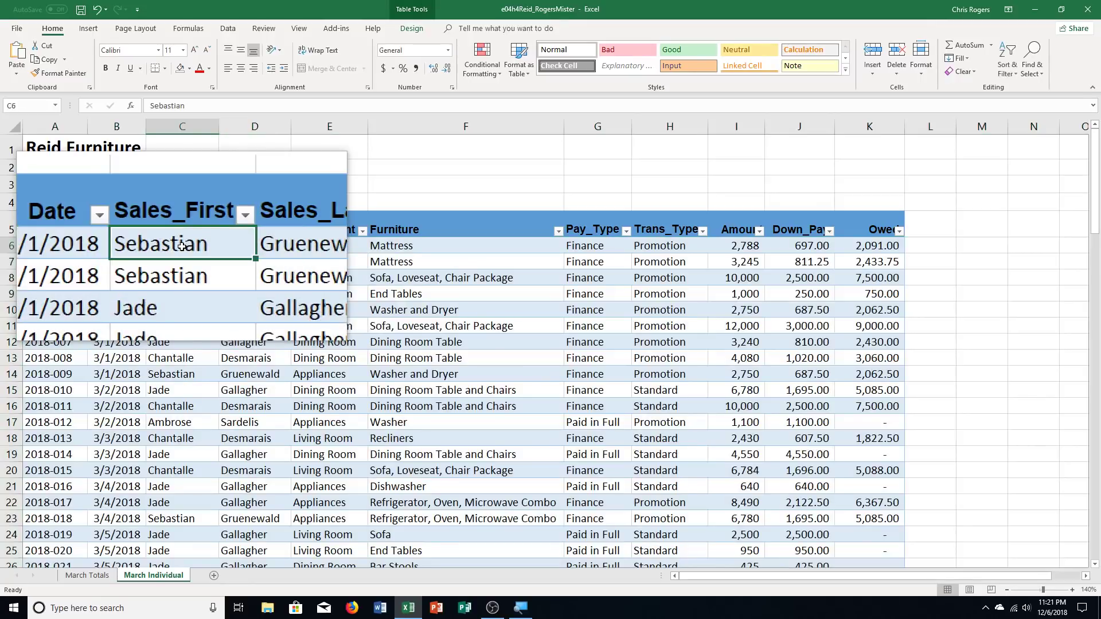
pyautogui.moveTo(182, 245); pyautogui.dragTo(190, 529)
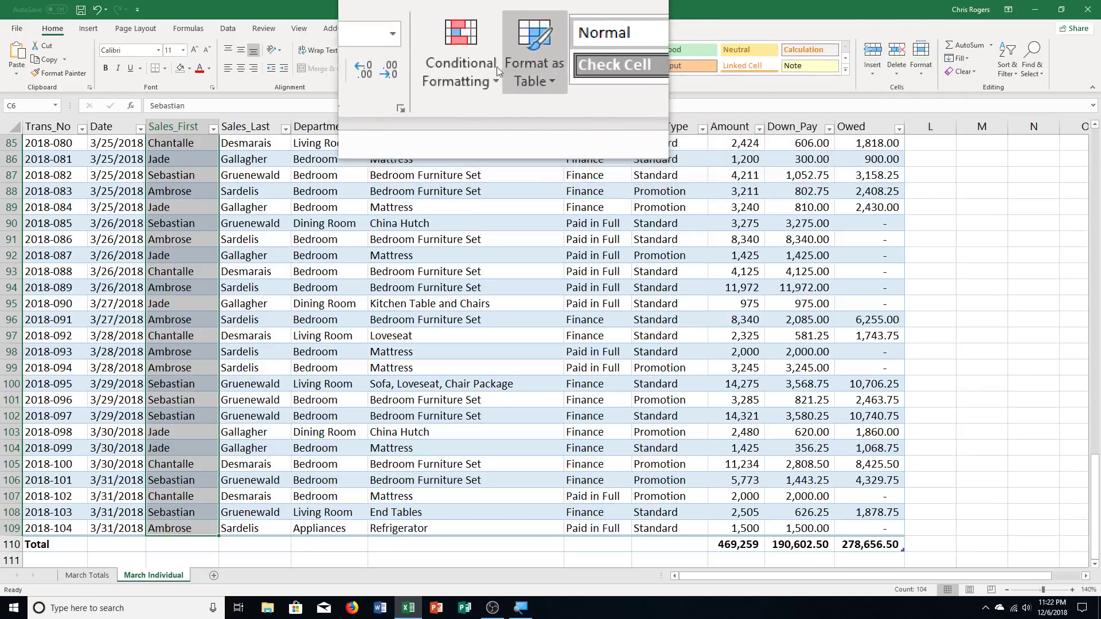
# Apply a Text that Contains 'Sebastian' rule with Green Fill with Dark Green Text
pyautogui.click(491, 66)
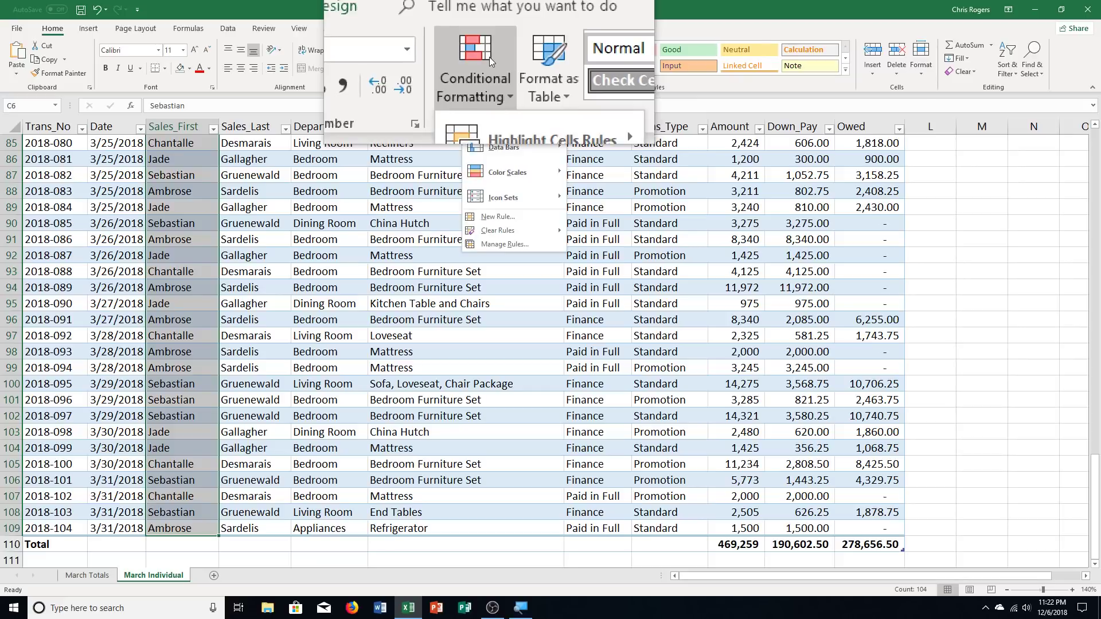
pyautogui.moveTo(518, 92)
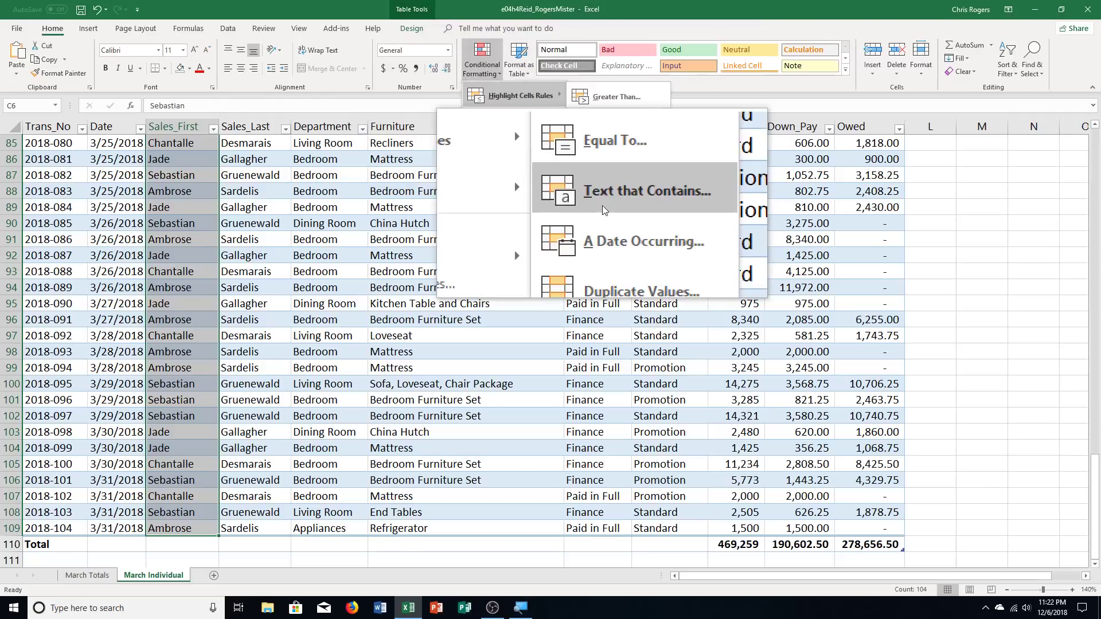
pyautogui.click(602, 208)
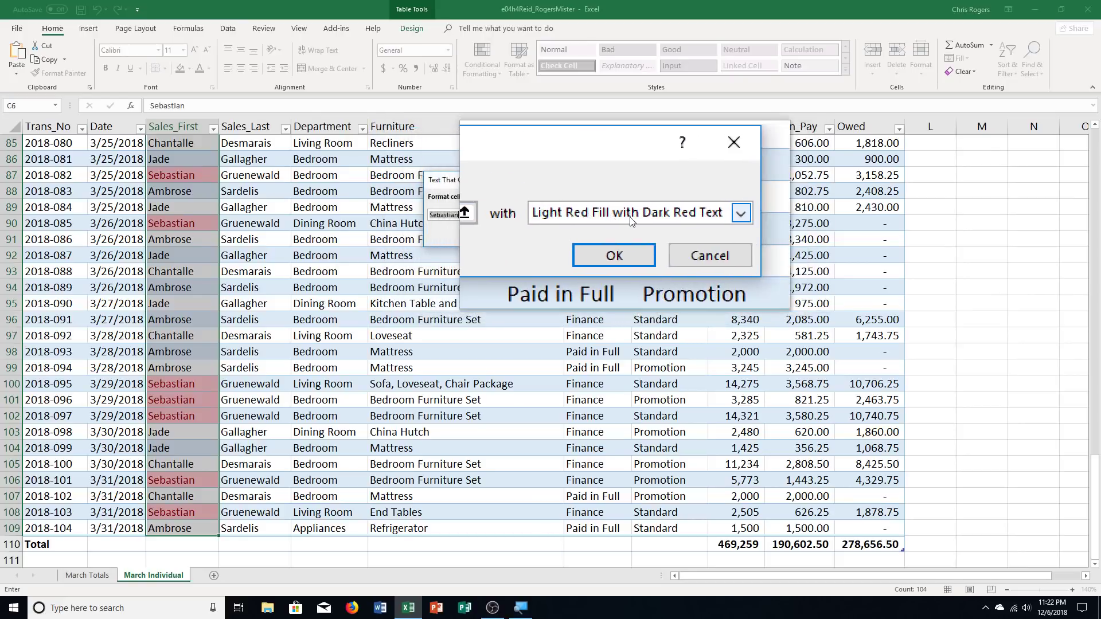
pyautogui.click(631, 221)
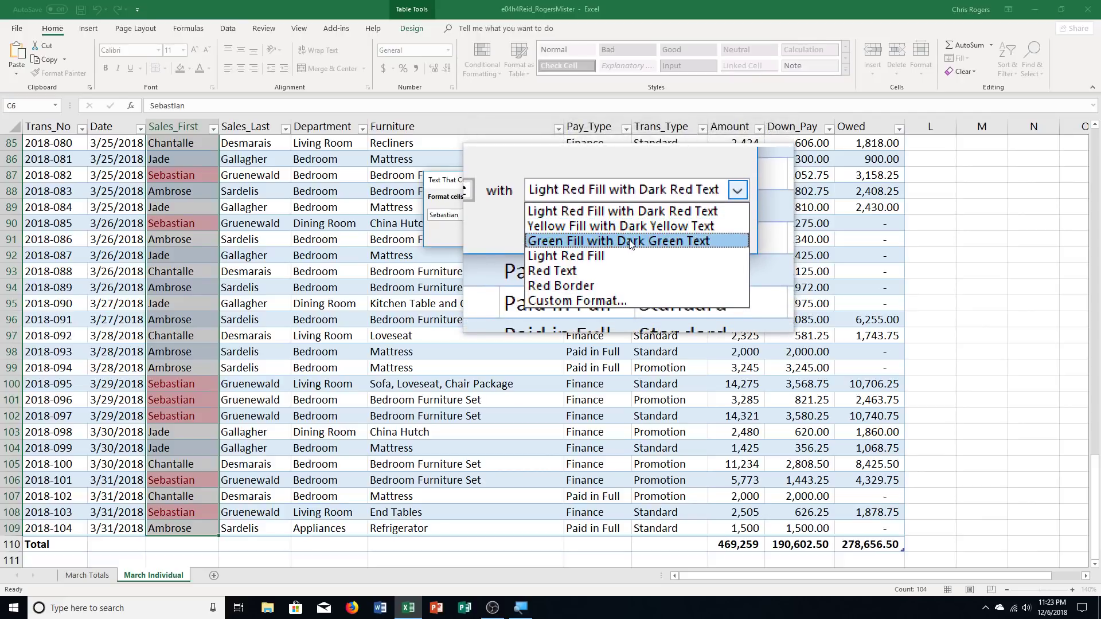
pyautogui.click(631, 242)
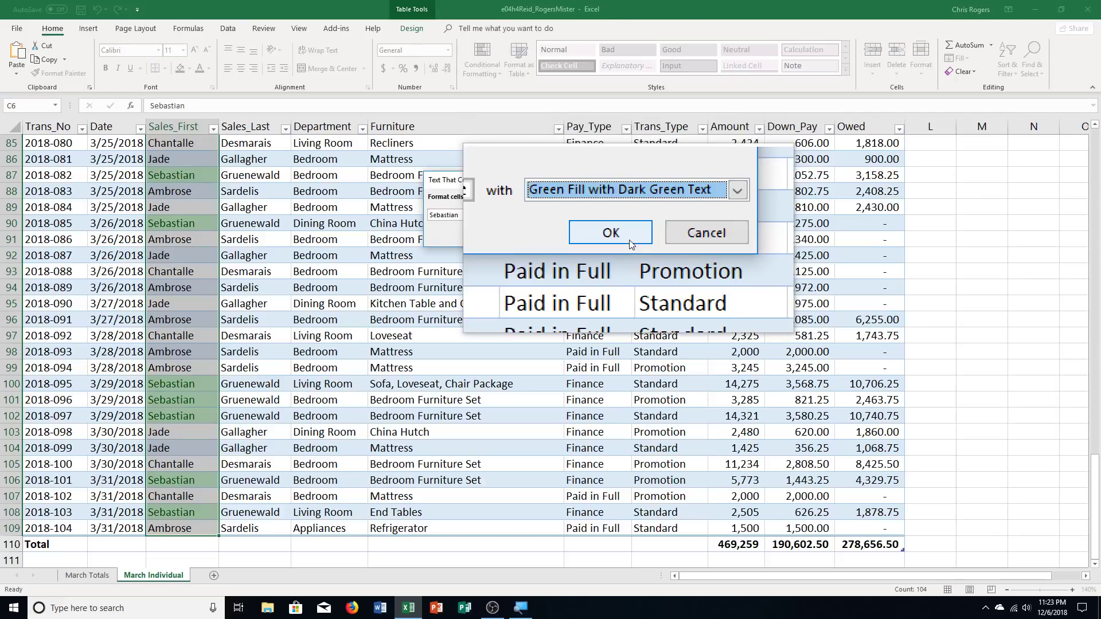
pyautogui.click(630, 242)
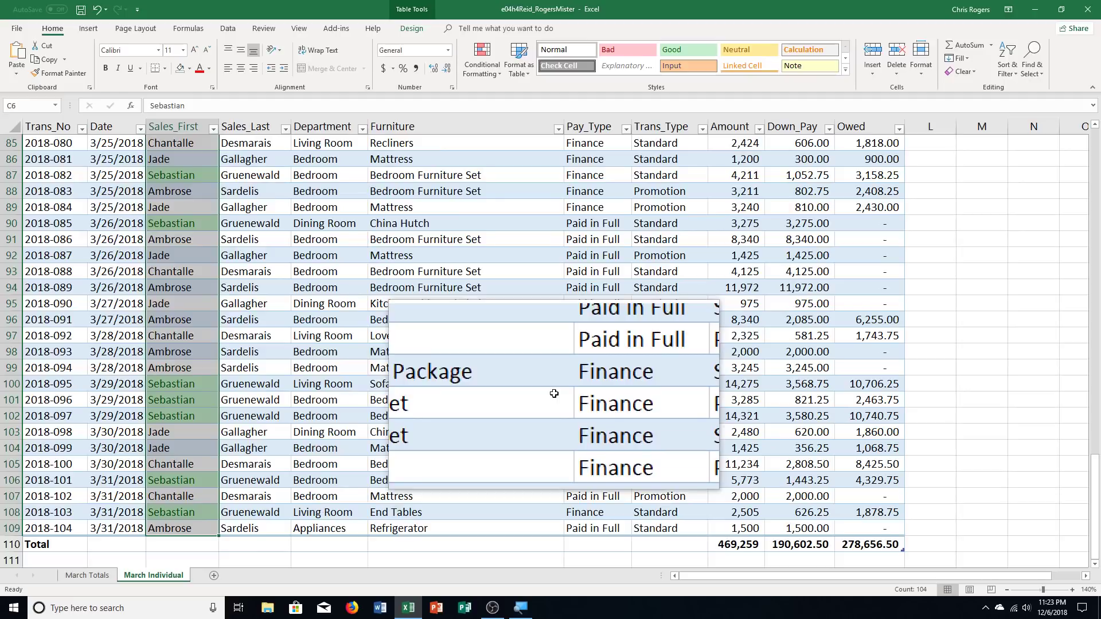
pyautogui.click(512, 319)
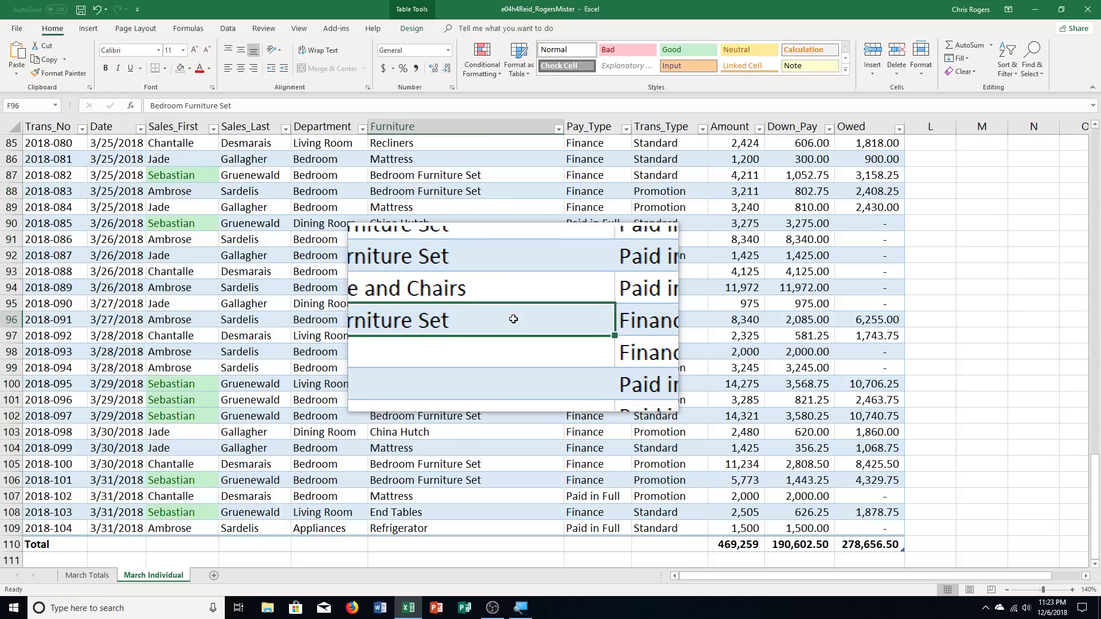
# Save the workbook, then select the Amount values from I6 down column I
pyautogui.hotkey('ctrl', 's')
pyautogui.scroll(7, 766, 344)
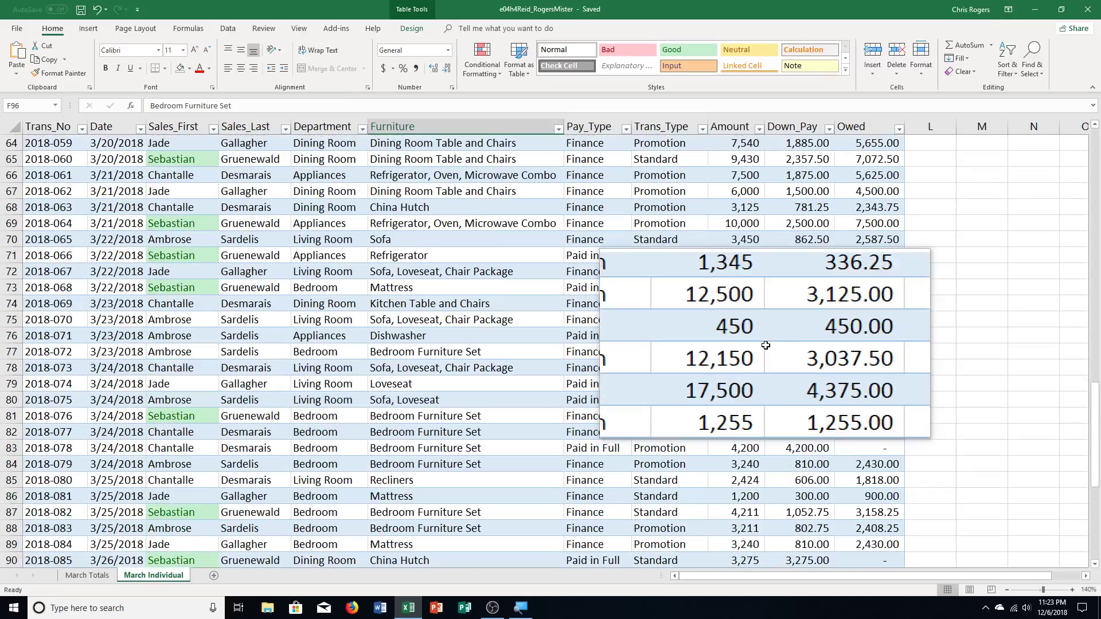
pyautogui.scroll(17, 766, 345)
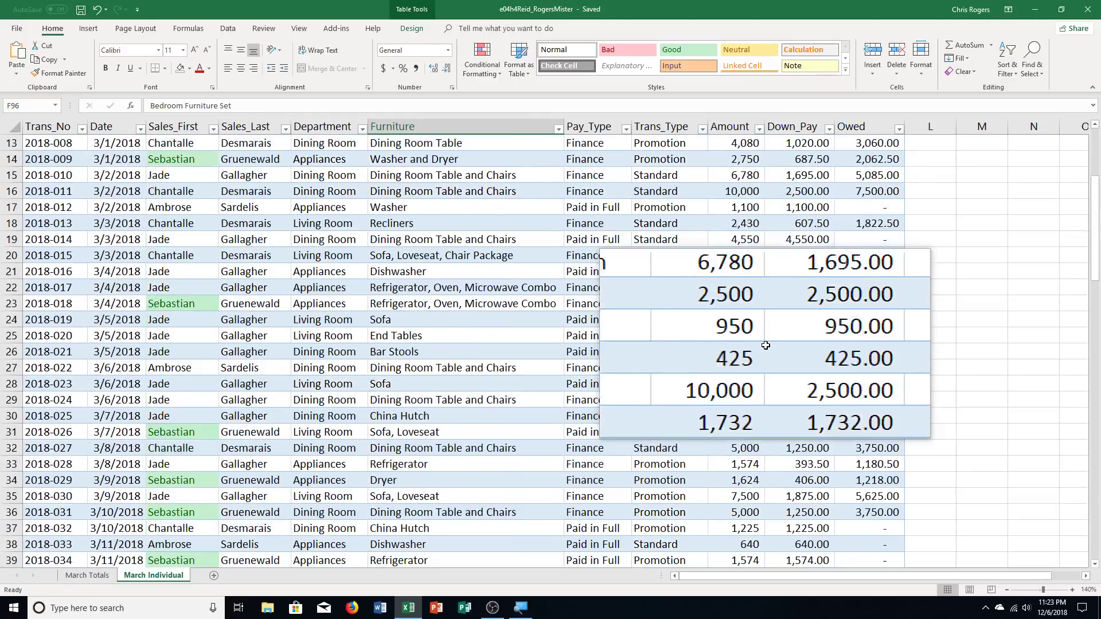
pyautogui.scroll(3, 765, 345)
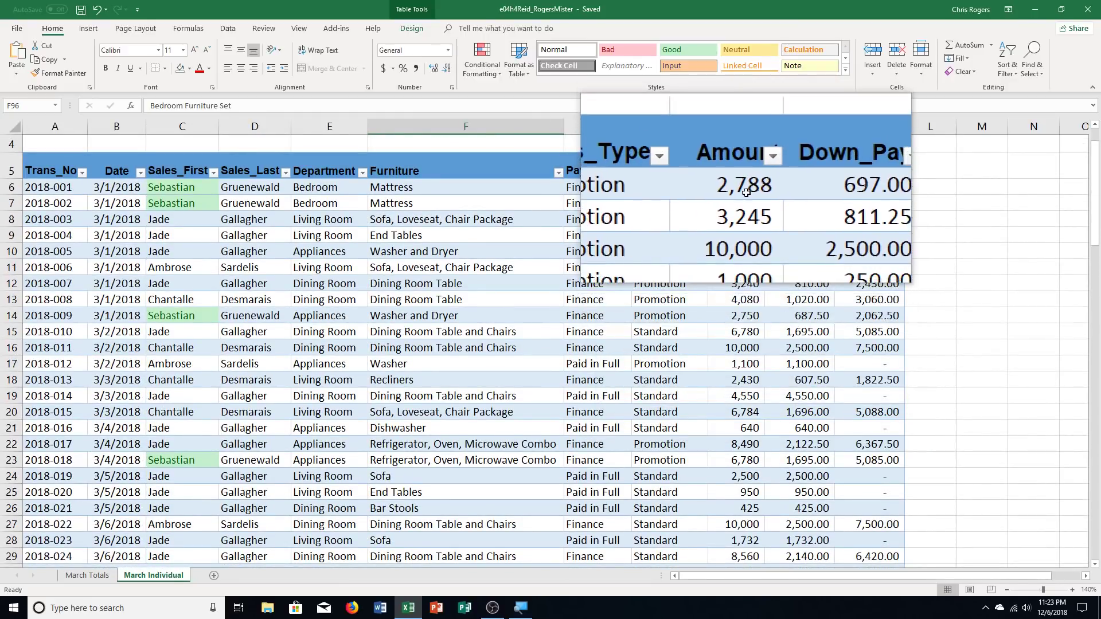
pyautogui.moveTo(746, 193); pyautogui.dragTo(753, 534)
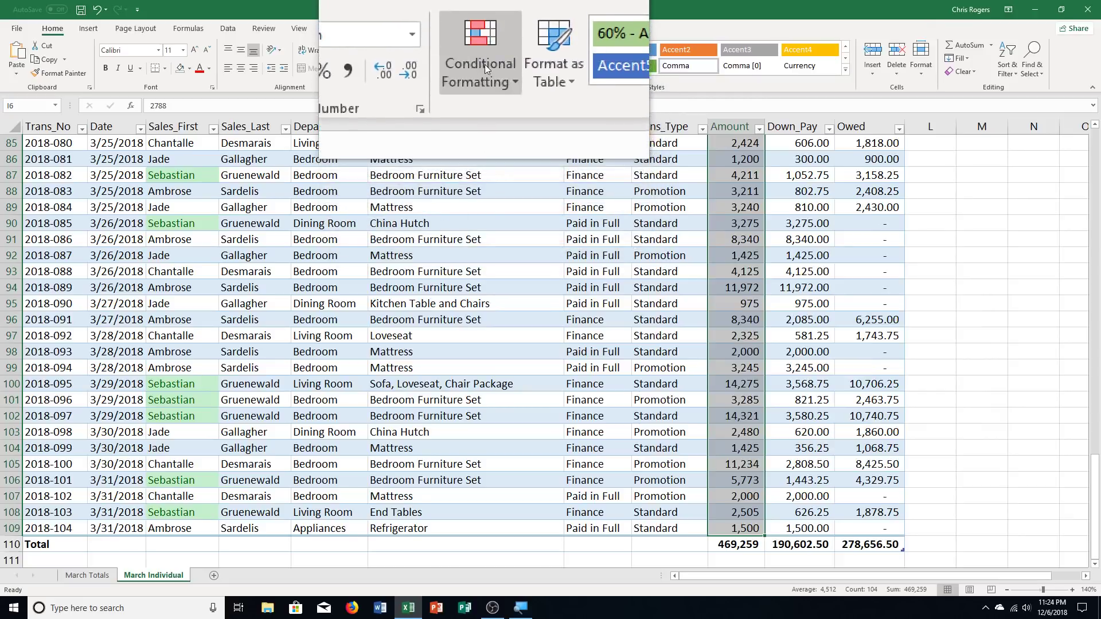
# Add a Top 10 Items rule limited to the top 3 Amount values, with Light Red Fill and Dark Red Text
pyautogui.click(484, 64)
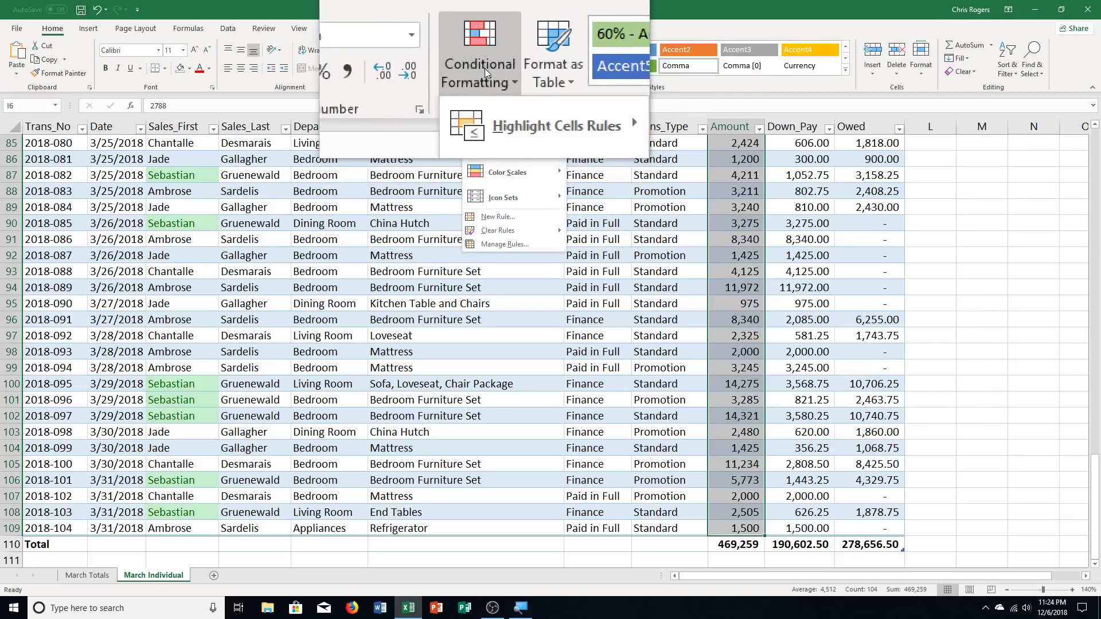
pyautogui.moveTo(542, 122)
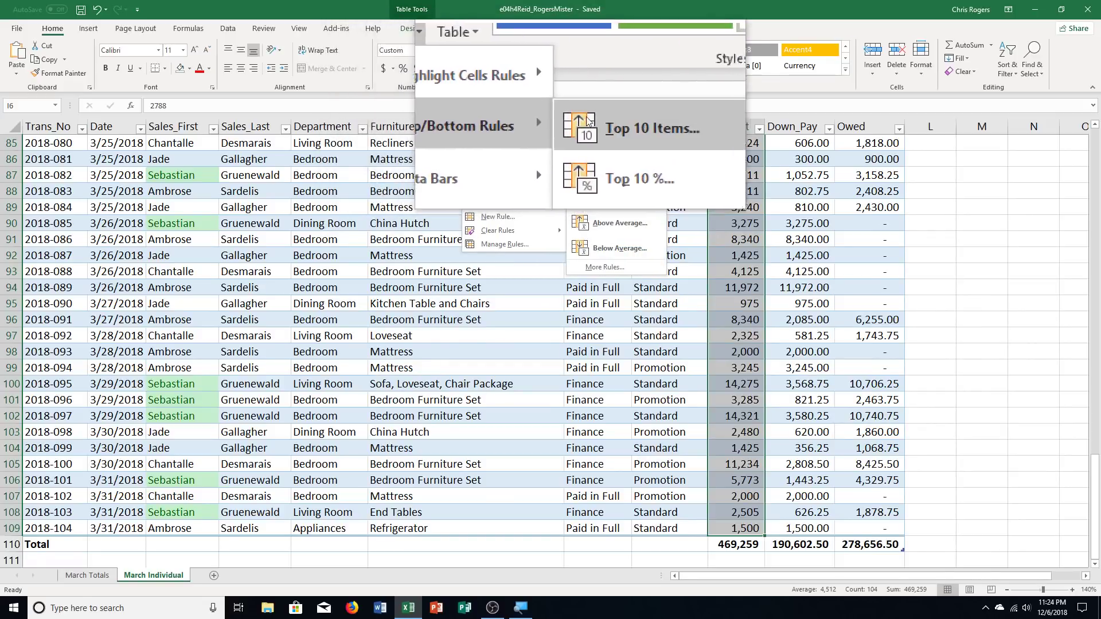
pyautogui.click(608, 119)
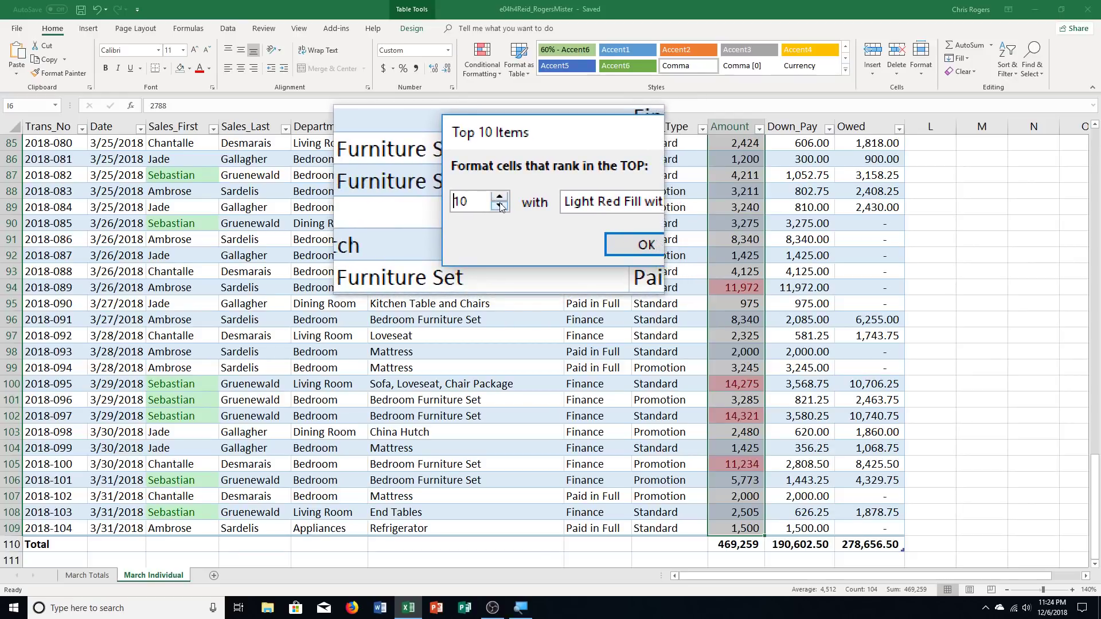
pyautogui.click(500, 206)
pyautogui.click(500, 206)
pyautogui.click(500, 206)
pyautogui.click(500, 205)
pyautogui.click(500, 205)
pyautogui.click(500, 205)
pyautogui.click(500, 206)
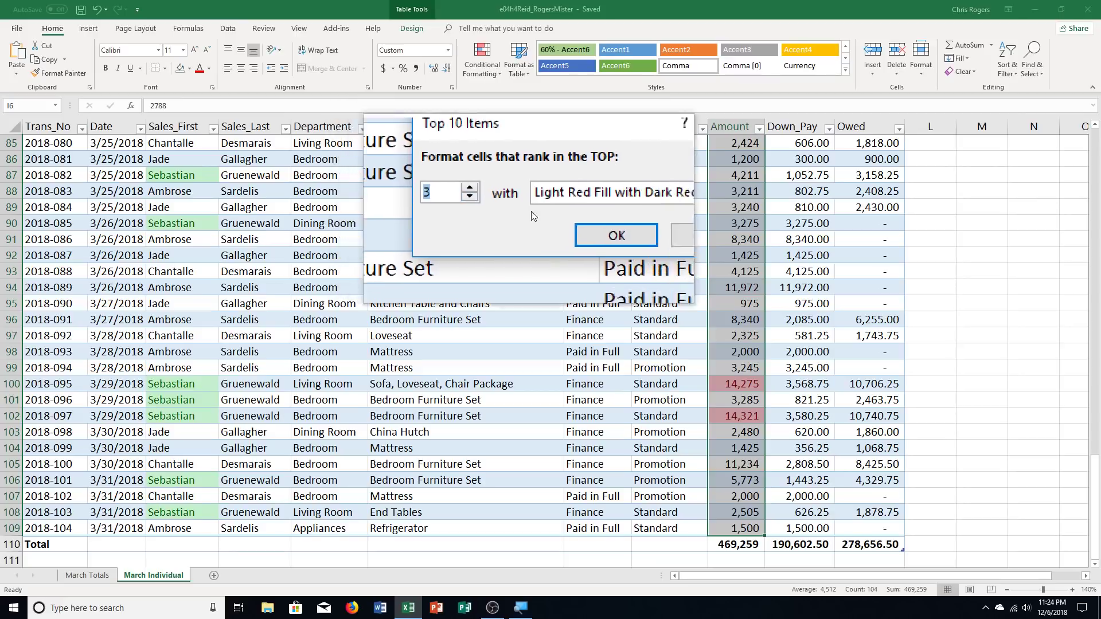
pyautogui.click(575, 223)
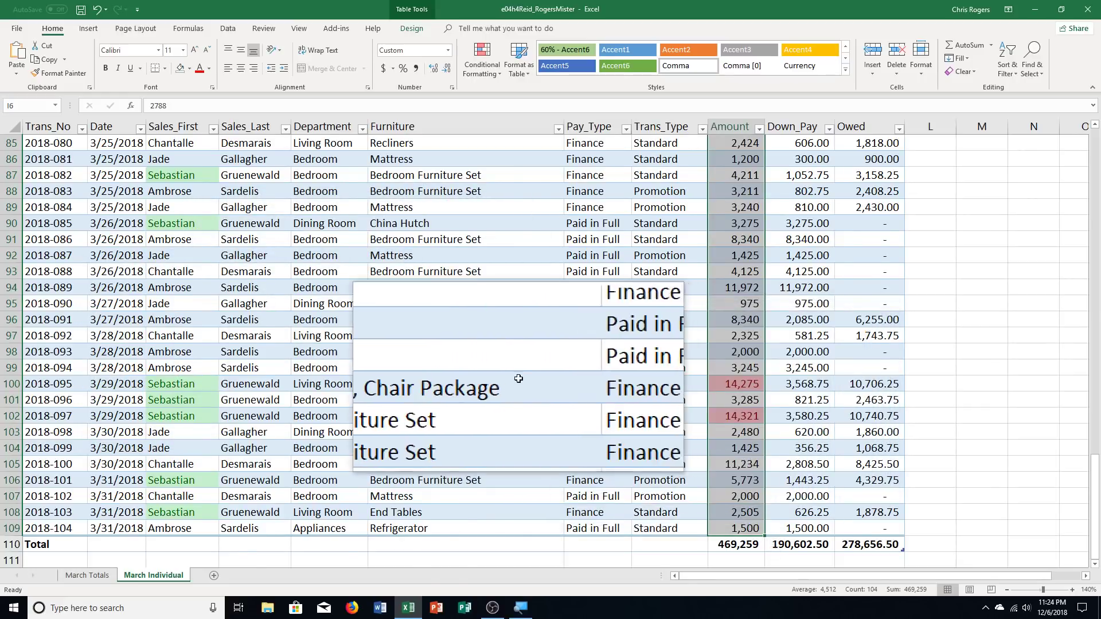
pyautogui.scroll(5, 507, 369)
pyautogui.scroll(2, 507, 368)
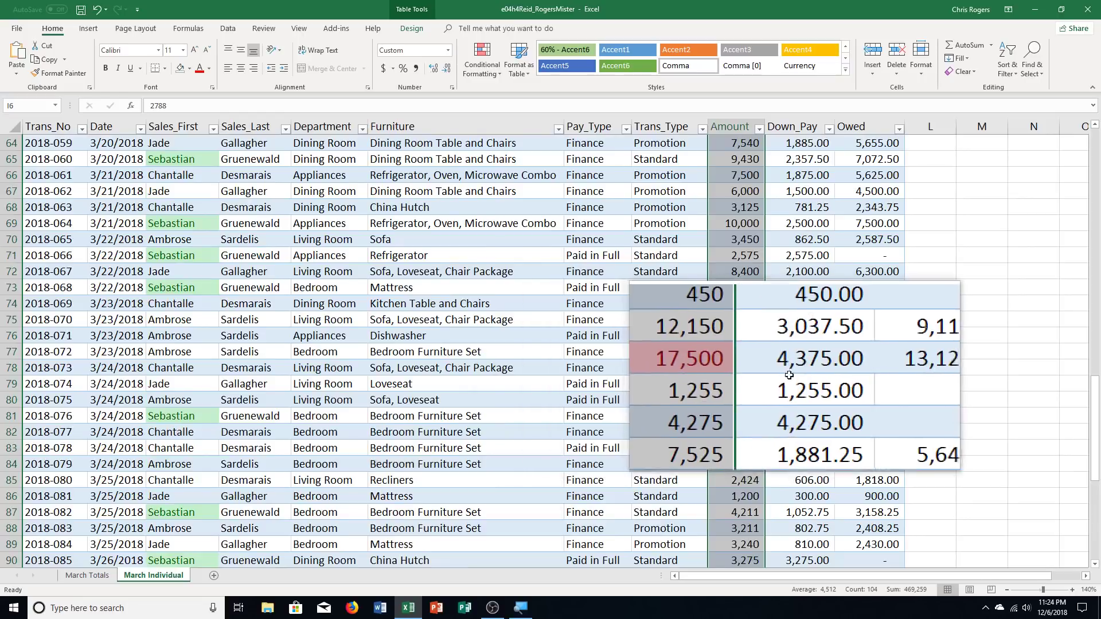
pyautogui.click(757, 370)
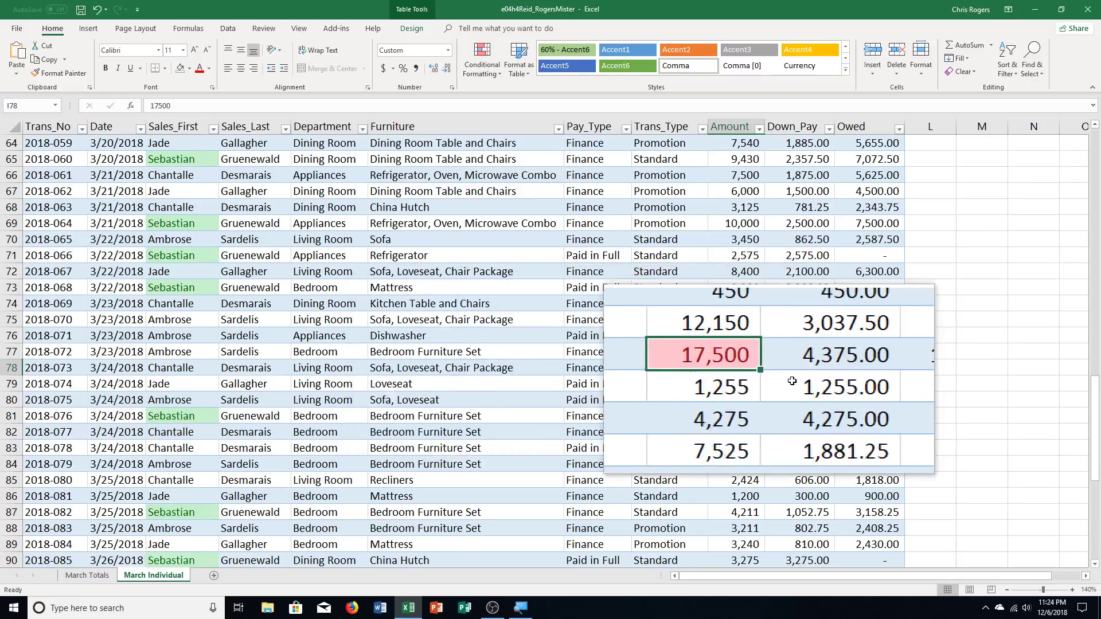
pyautogui.scroll(9, 792, 379)
pyautogui.scroll(12, 791, 382)
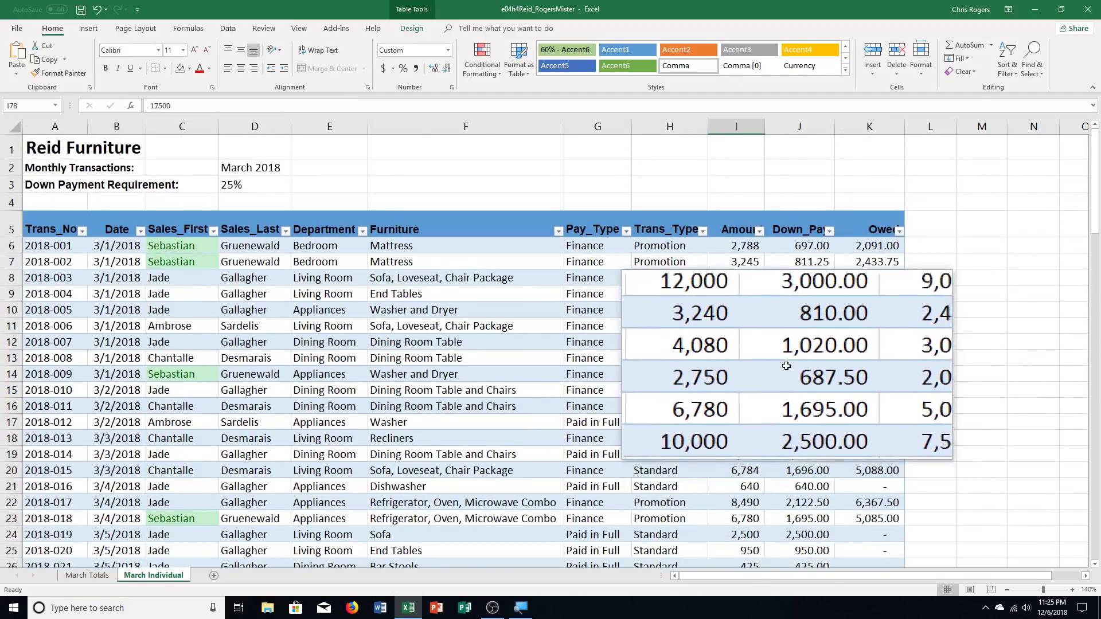
# Select the Down_Pay values from J6 down and apply Purple gradient data bars
pyautogui.click(803, 245)
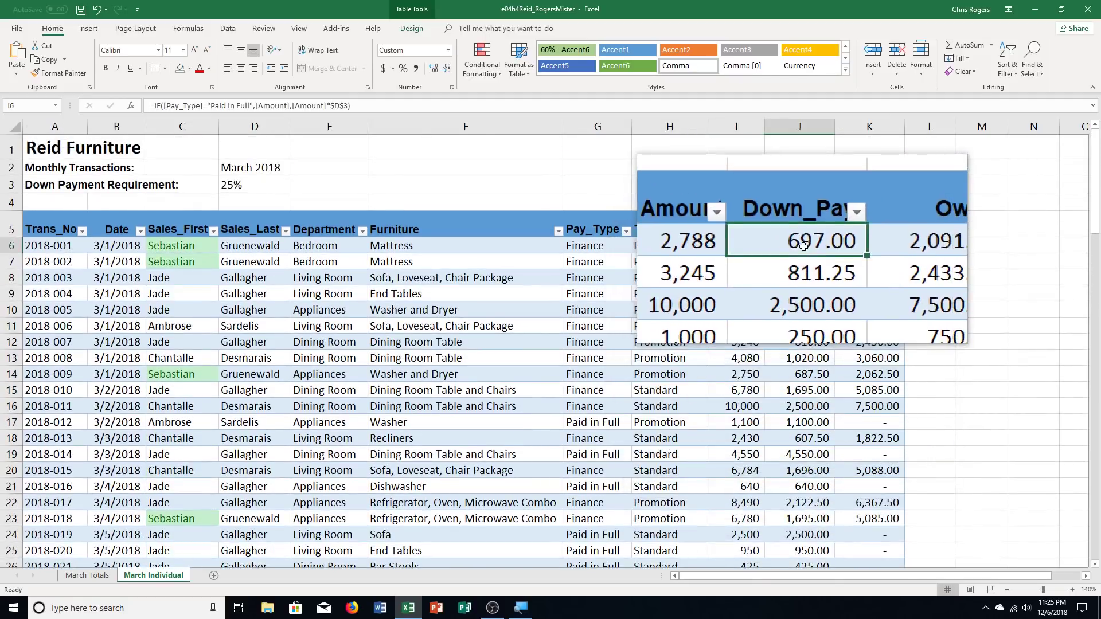
pyautogui.moveTo(803, 245); pyautogui.dragTo(800, 498)
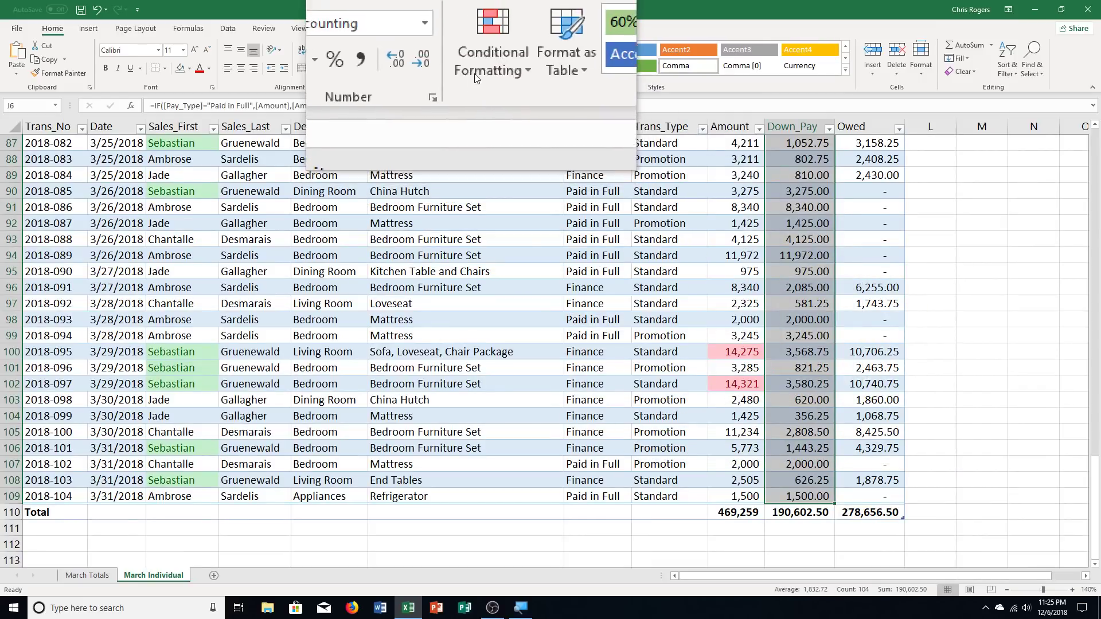
pyautogui.click(480, 66)
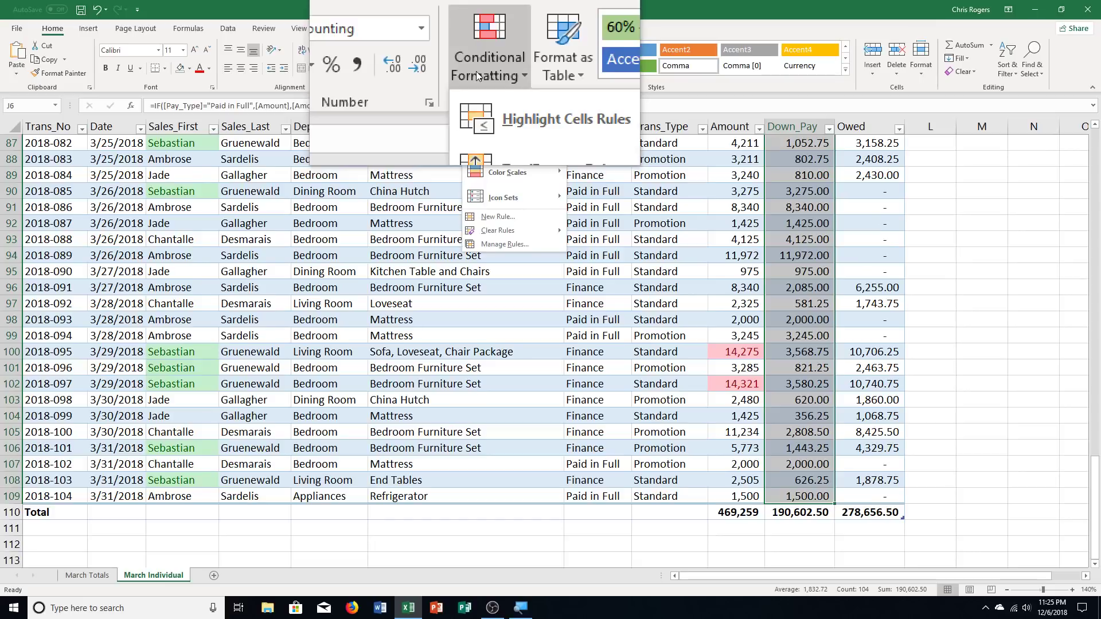
pyautogui.moveTo(508, 154)
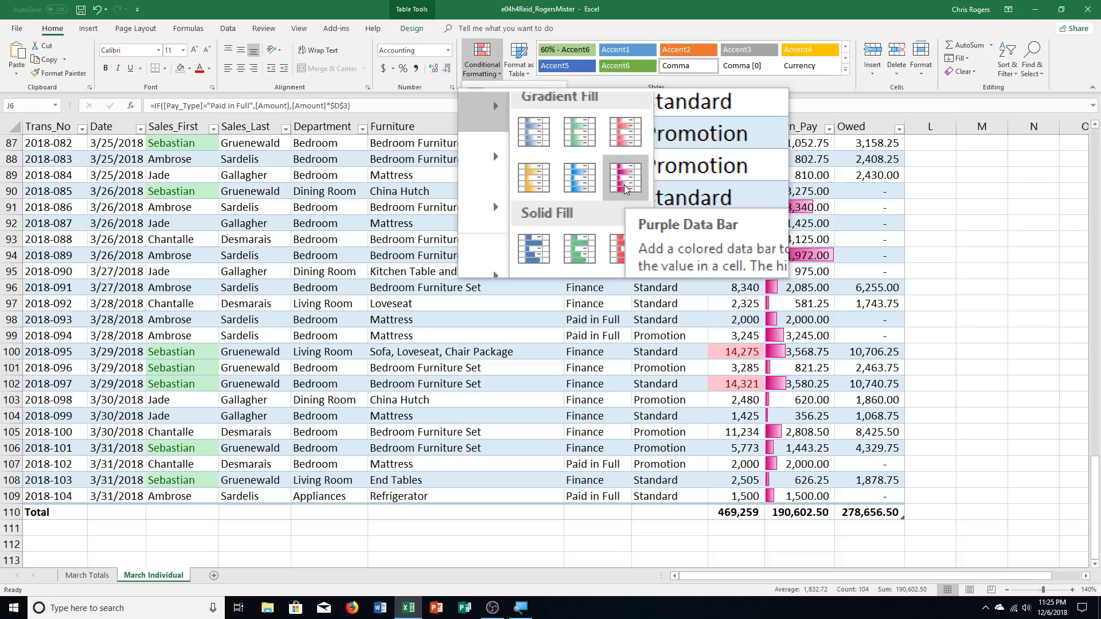
pyautogui.click(625, 179)
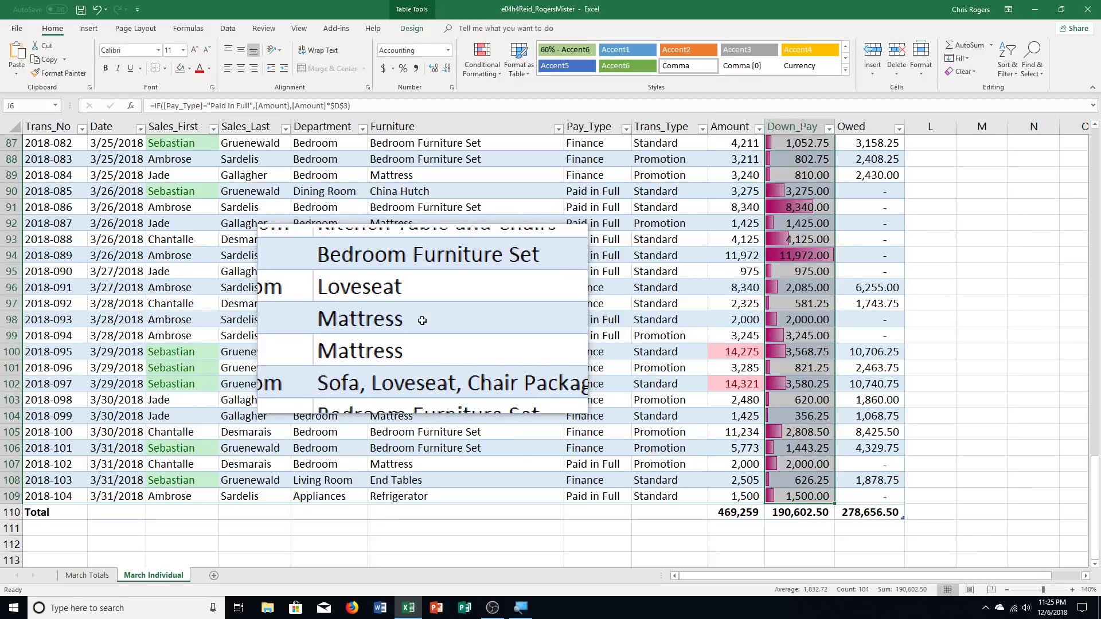
# Return to the top of the table, select F15 and save the workbook with Ctrl+S
pyautogui.scroll(4, 422, 321)
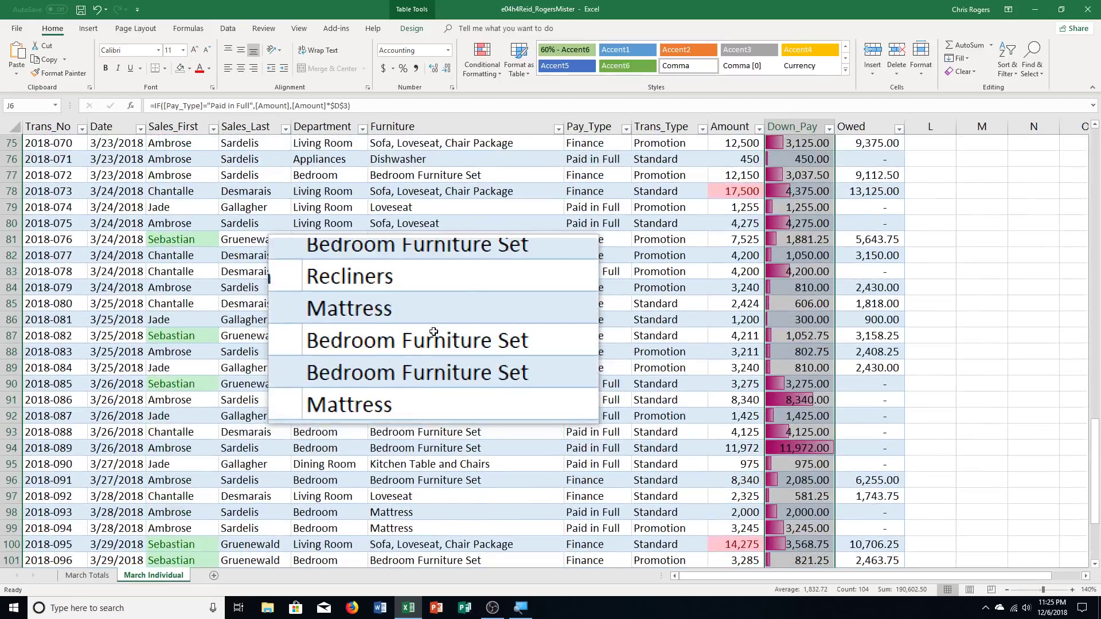
pyautogui.scroll(11, 434, 331)
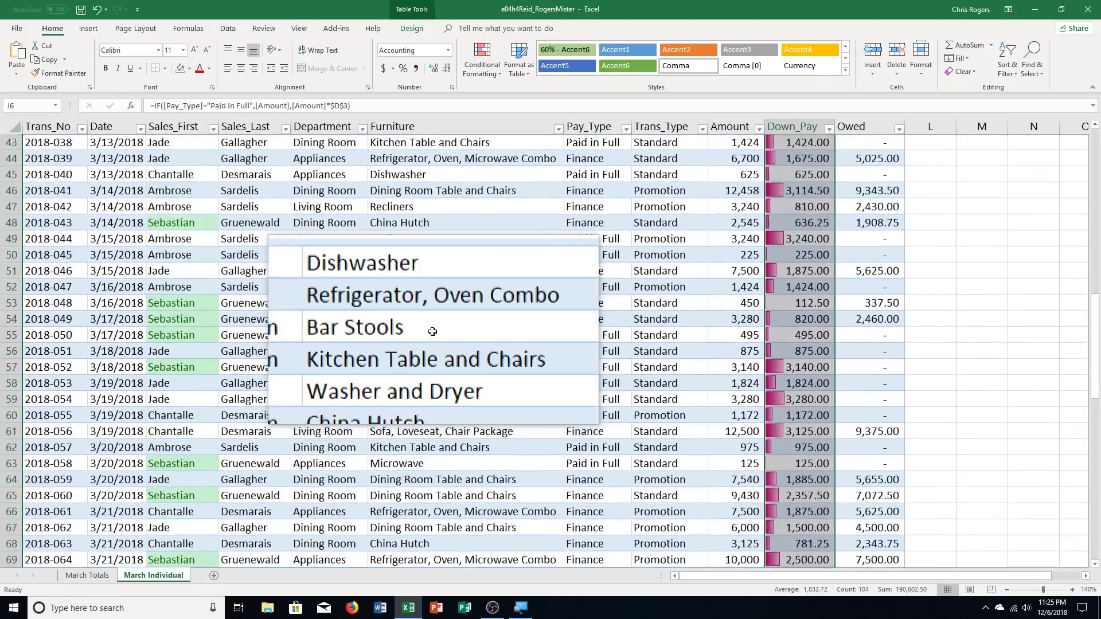
pyautogui.scroll(8, 432, 331)
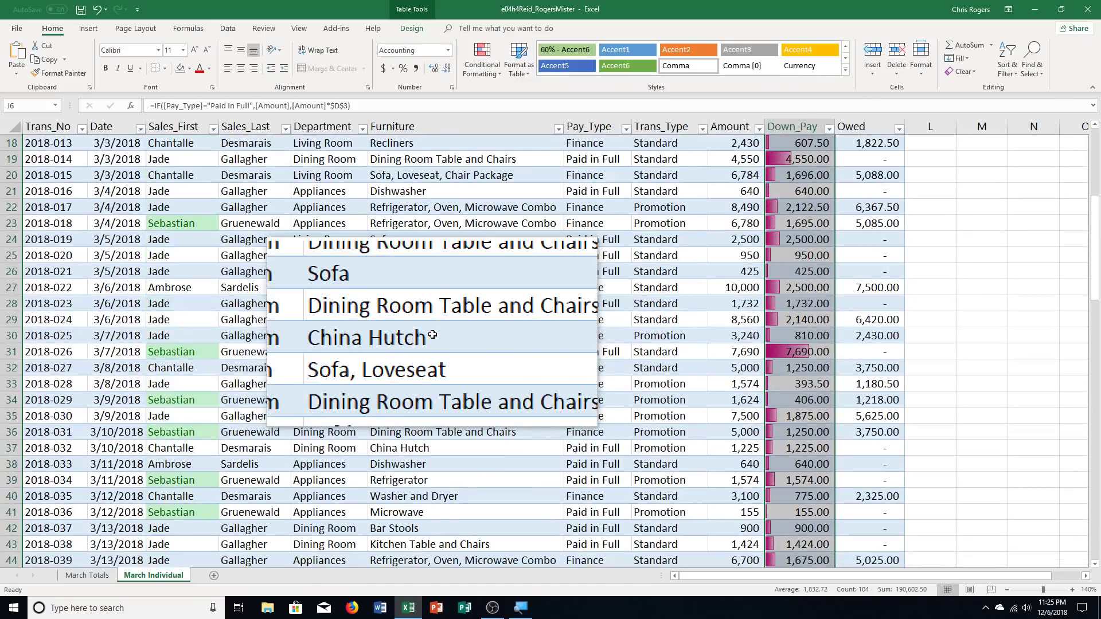
pyautogui.scroll(6, 432, 334)
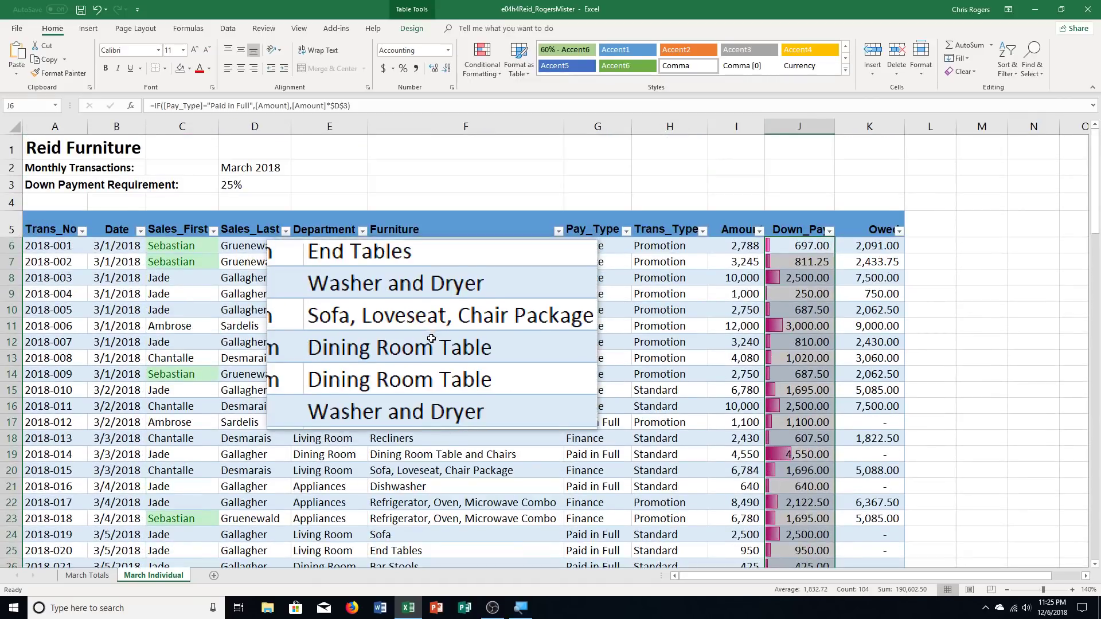
pyautogui.click(442, 390)
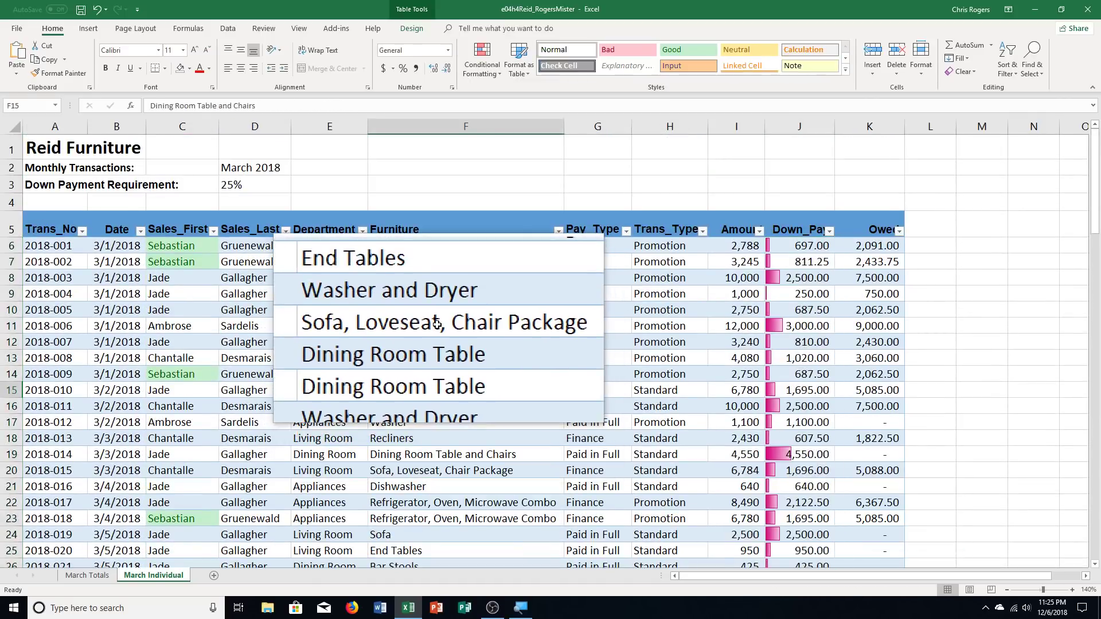
pyautogui.hotkey('ctrl', 's')
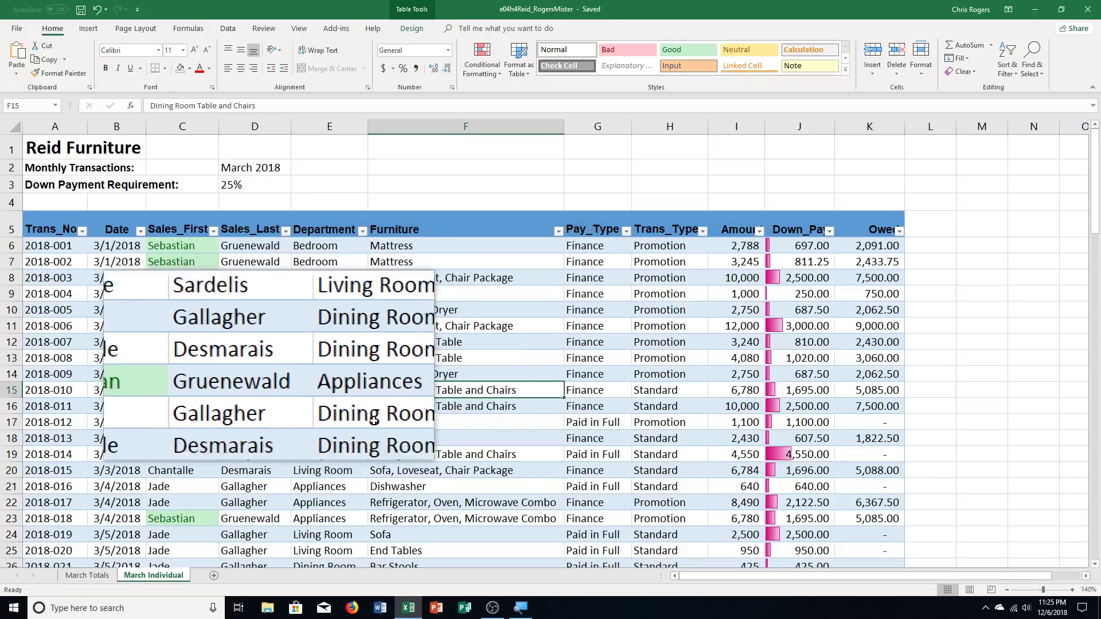
# Select the Furniture cells from F6 down and start a new Conditional Formatting rule
pyautogui.moveTo(443, 244); pyautogui.dragTo(436, 531)
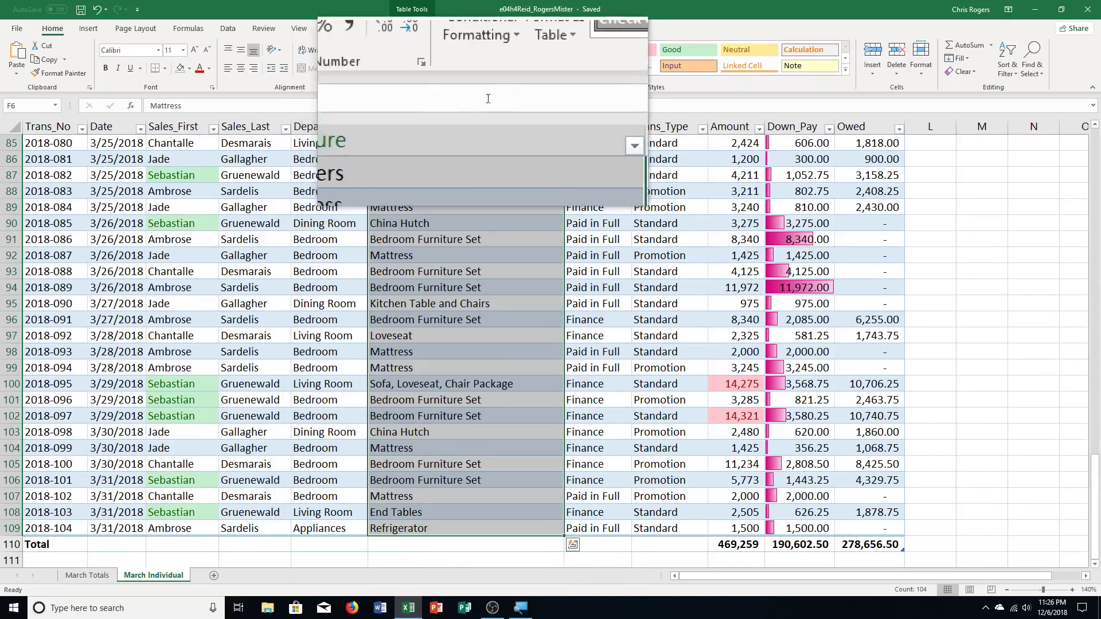
pyautogui.click(493, 74)
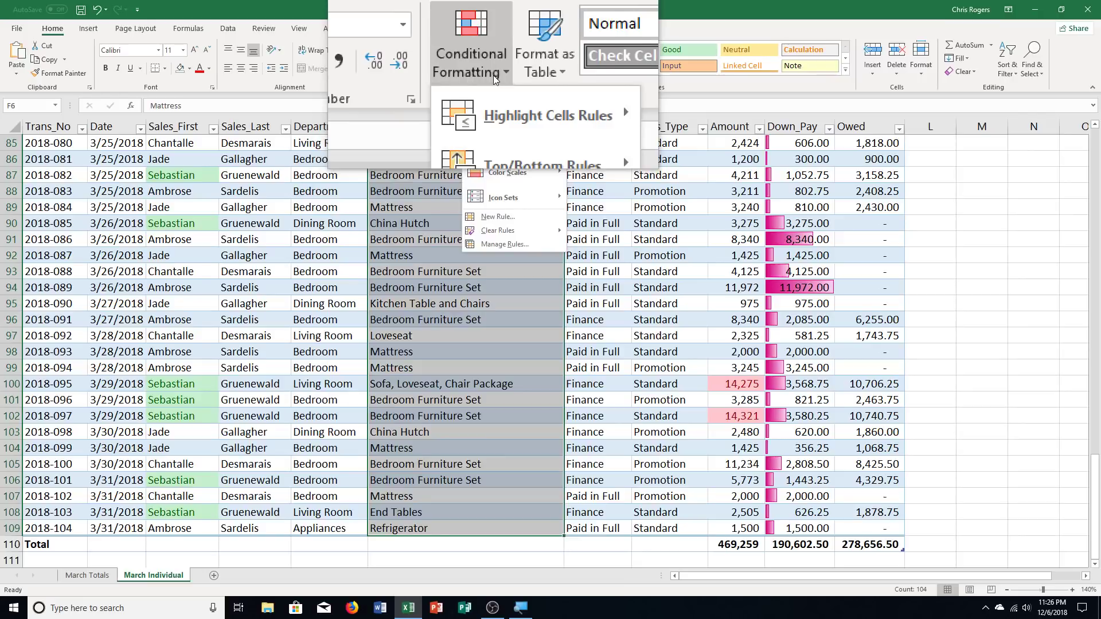
pyautogui.click(510, 223)
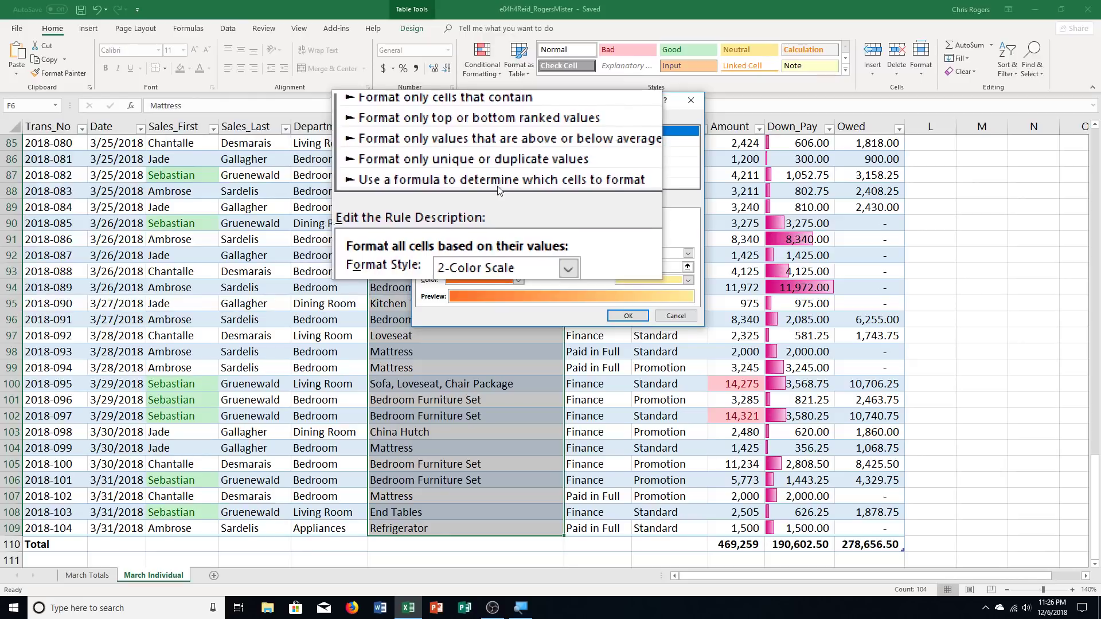
# Make it a formula-based rule using =AND(C6="Sebastian",K6>5000)
pyautogui.click(497, 187)
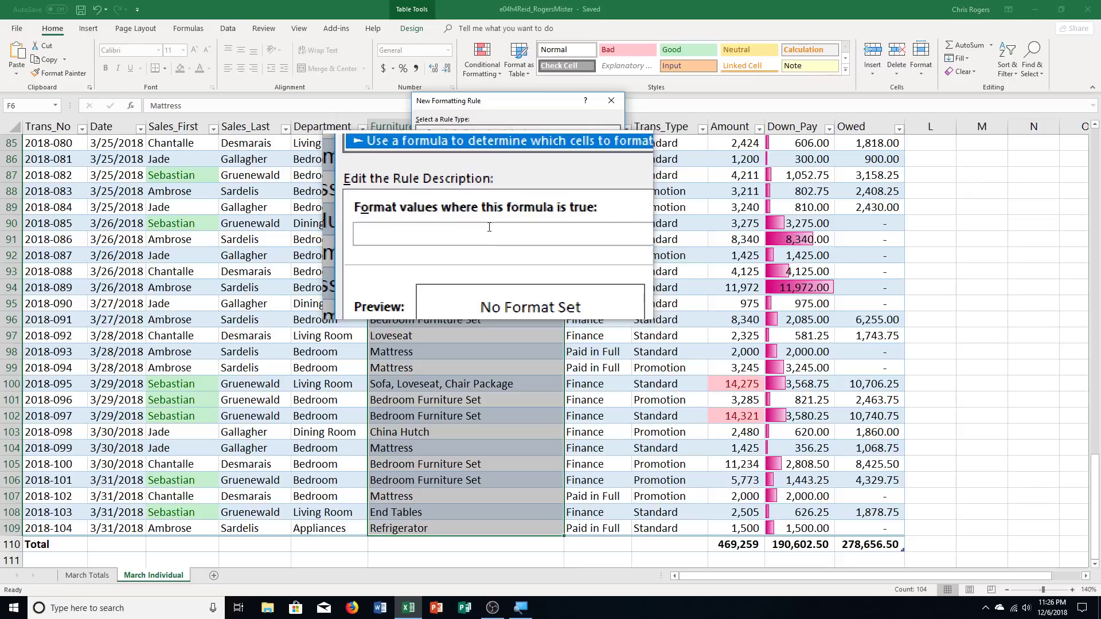
pyautogui.click(489, 227)
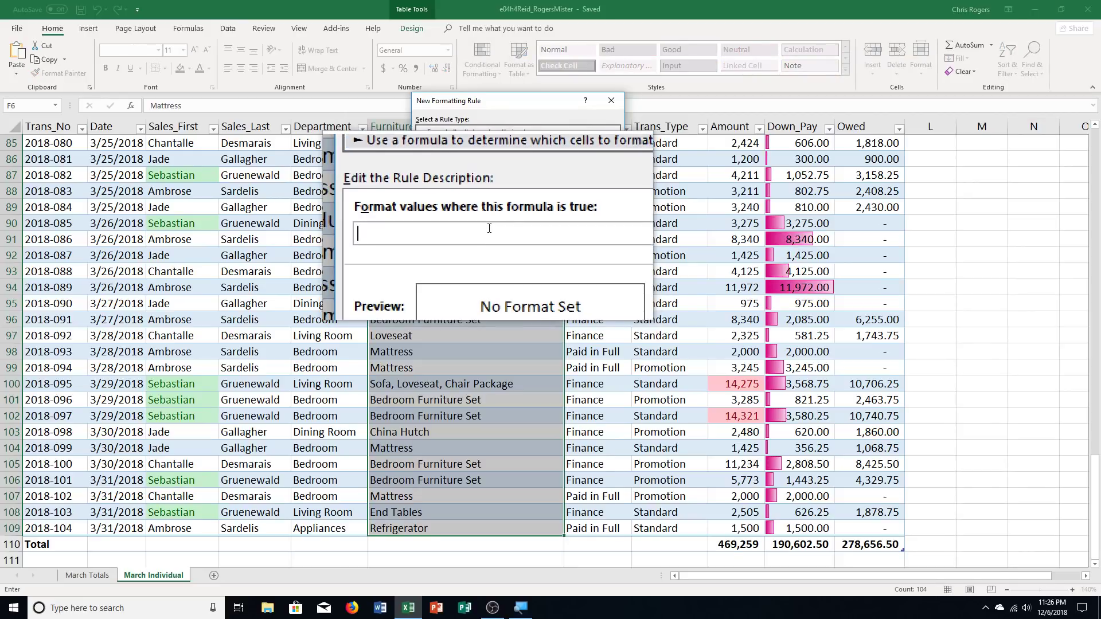
pyautogui.write('=AND(C6="Sebastian')
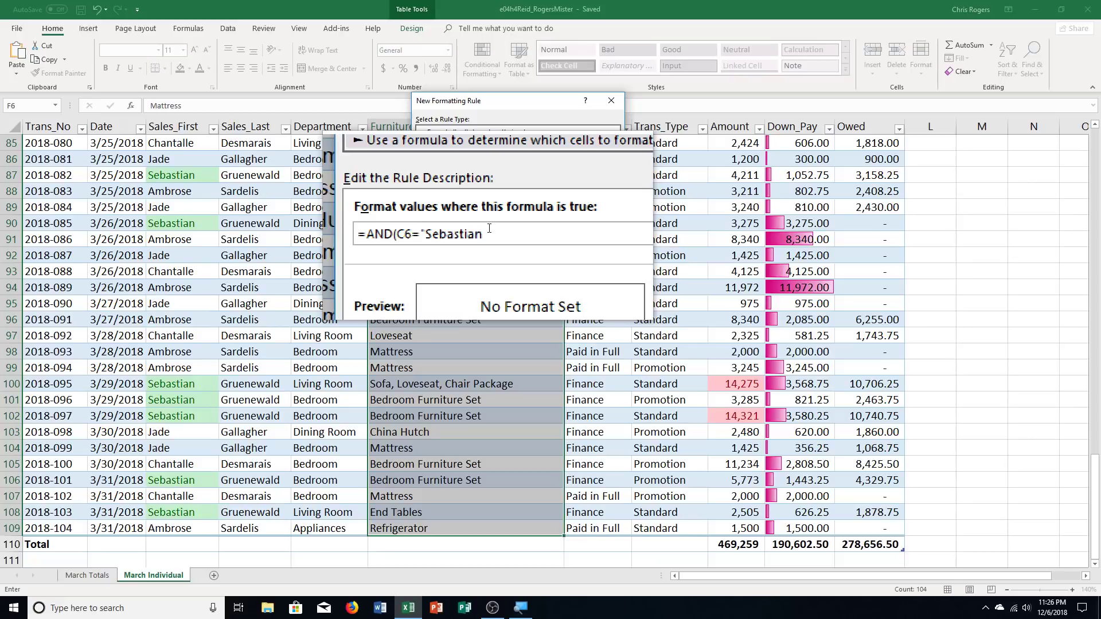
pyautogui.write('",K6>5000')
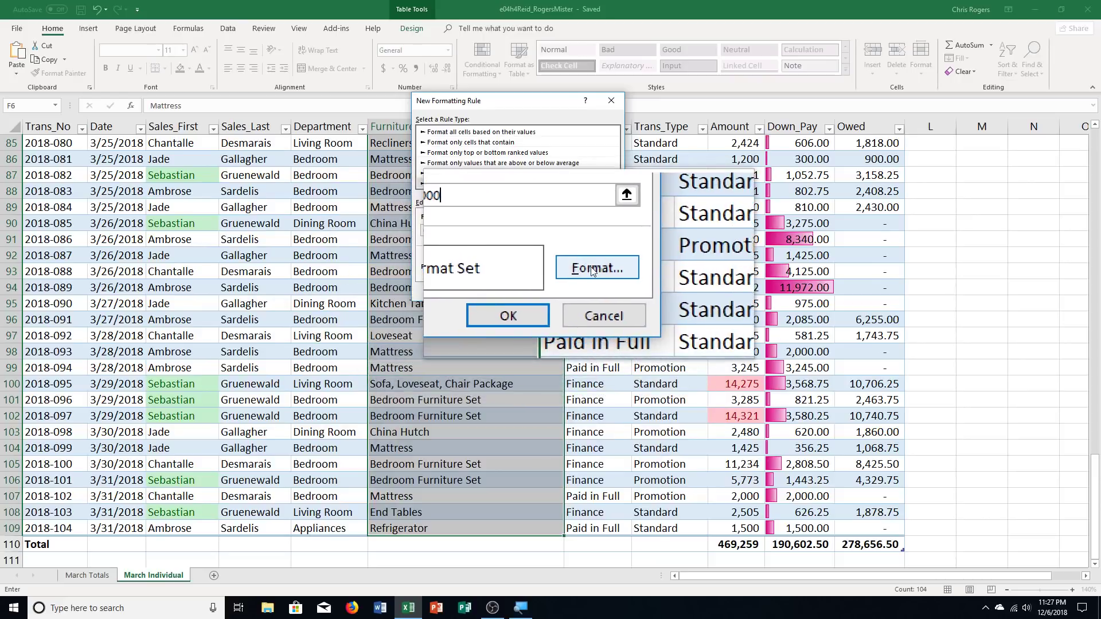
# Format matching cells with bold text and a blue outline border
pyautogui.click(592, 270)
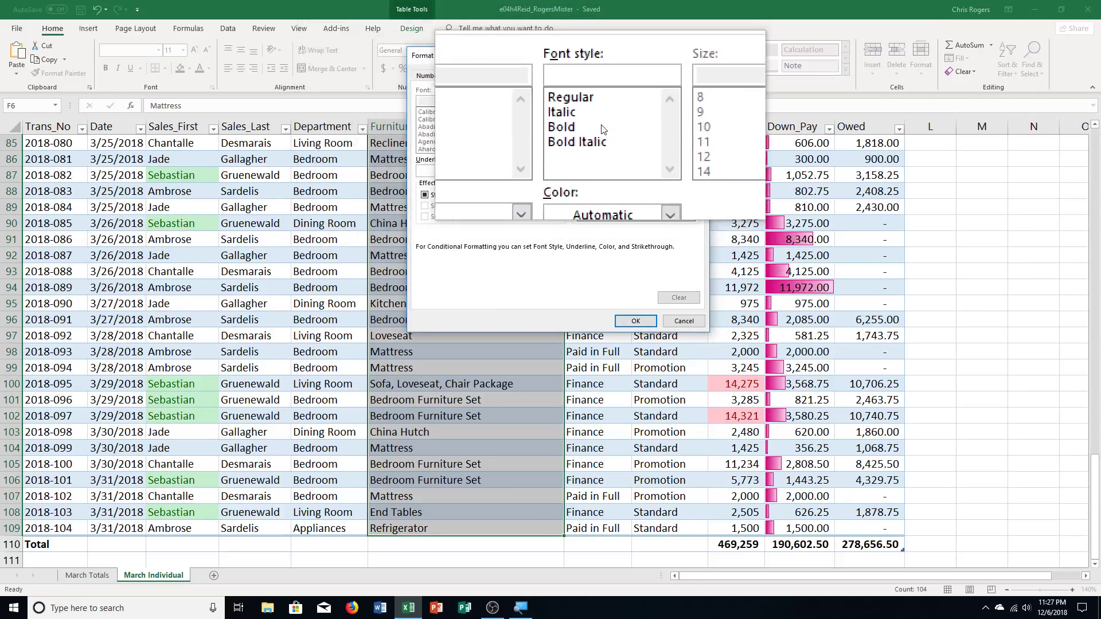
pyautogui.click(601, 128)
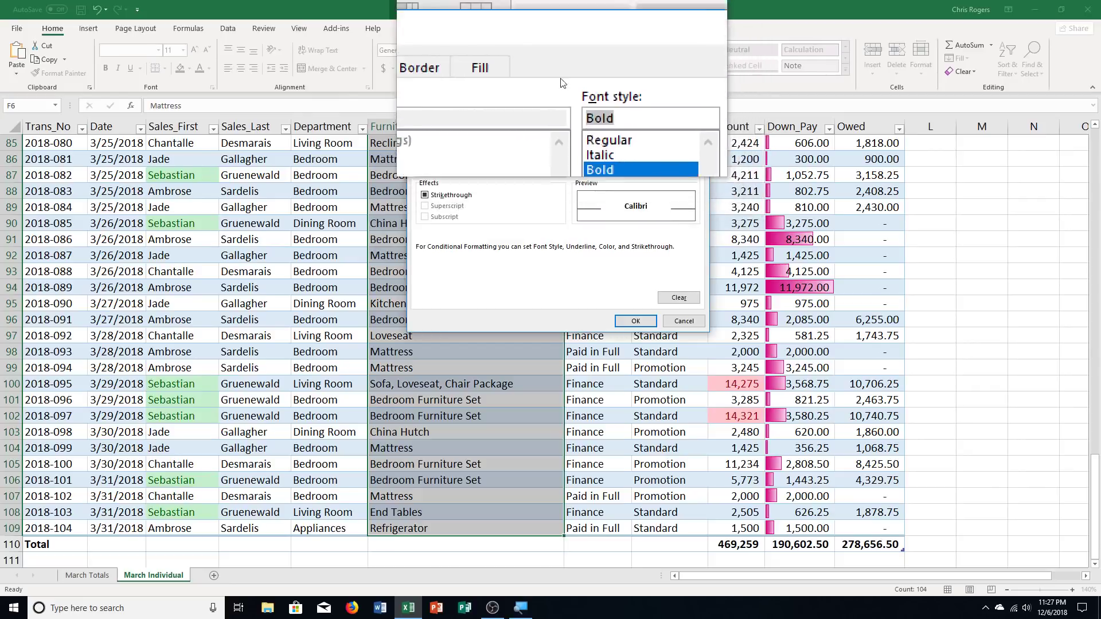
pyautogui.click(502, 80)
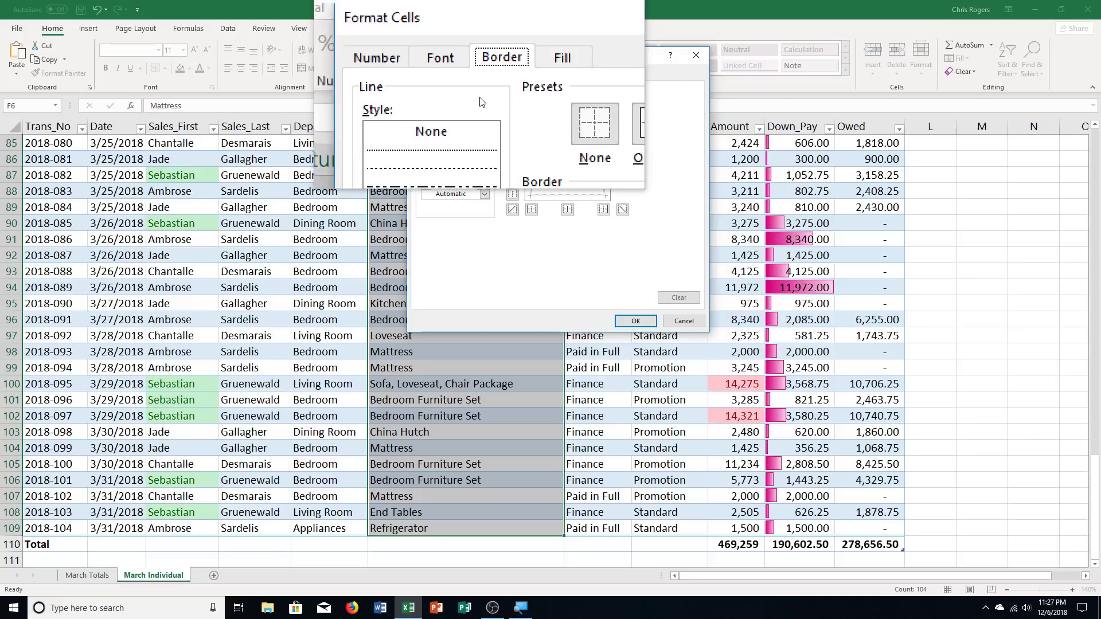
pyautogui.click(475, 194)
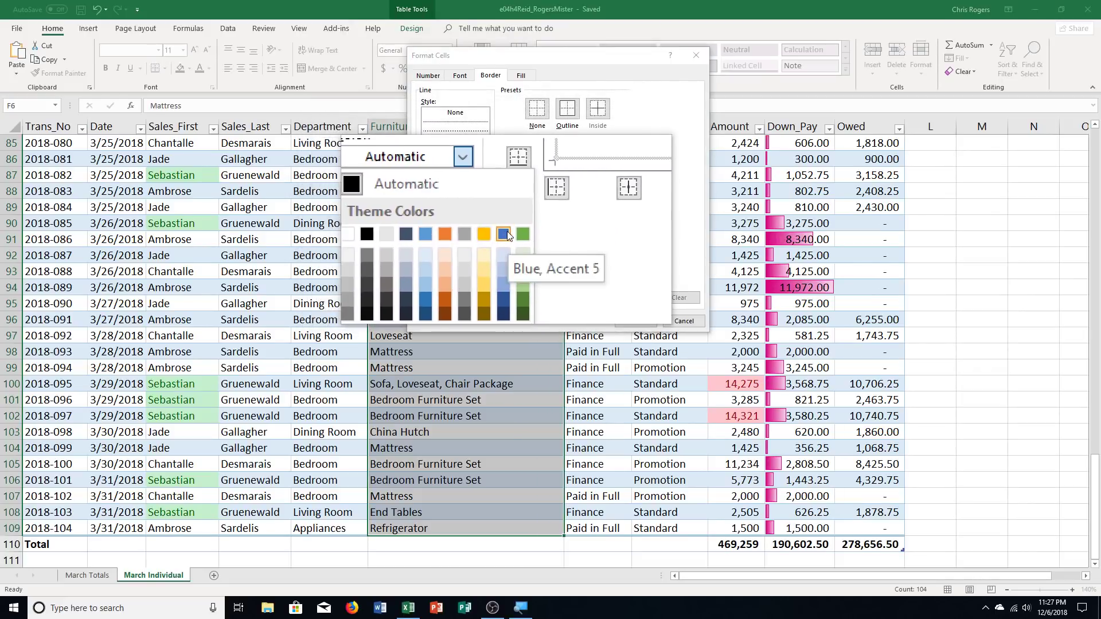
pyautogui.click(507, 232)
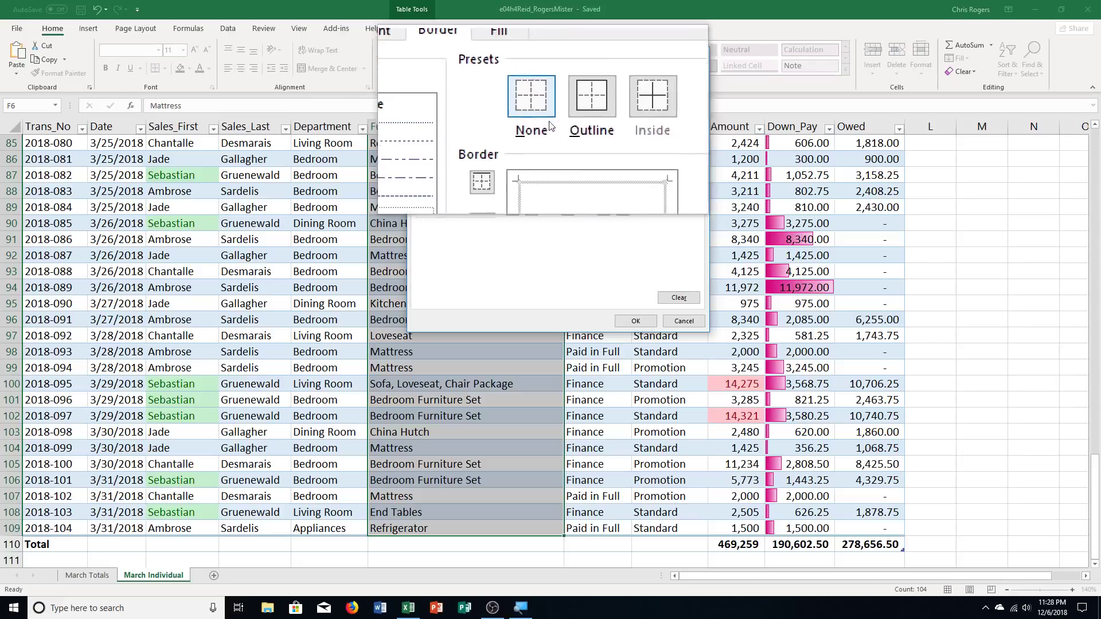
pyautogui.click(568, 113)
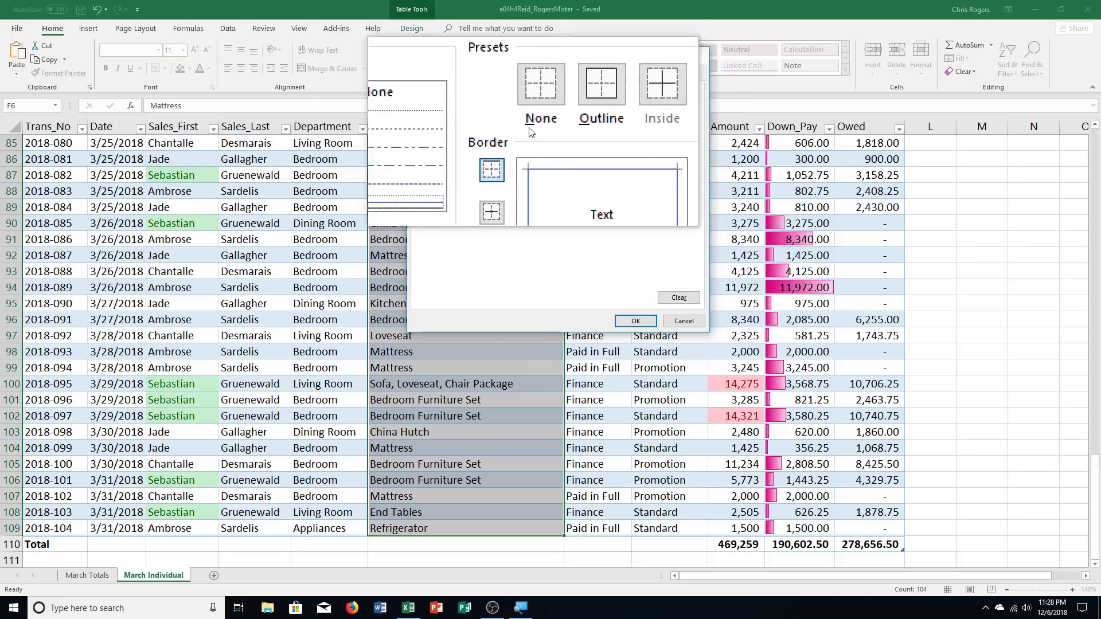
pyautogui.click(516, 76)
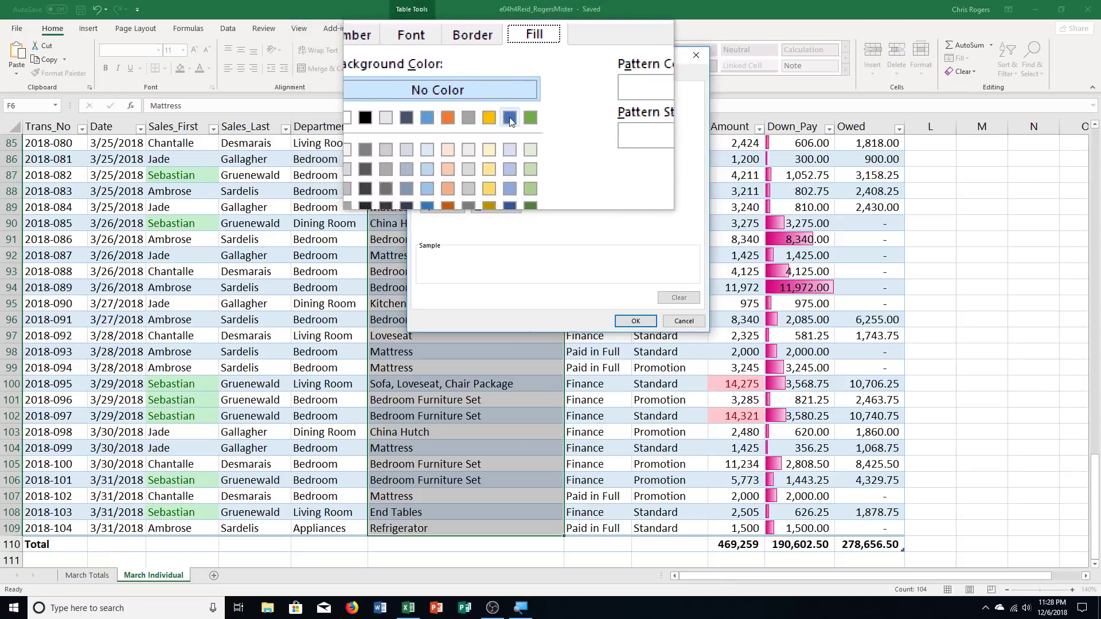
# Choose a blue fill for matching cells and confirm the Format Cells and New Formatting Rule dialogs
pyautogui.click(509, 117)
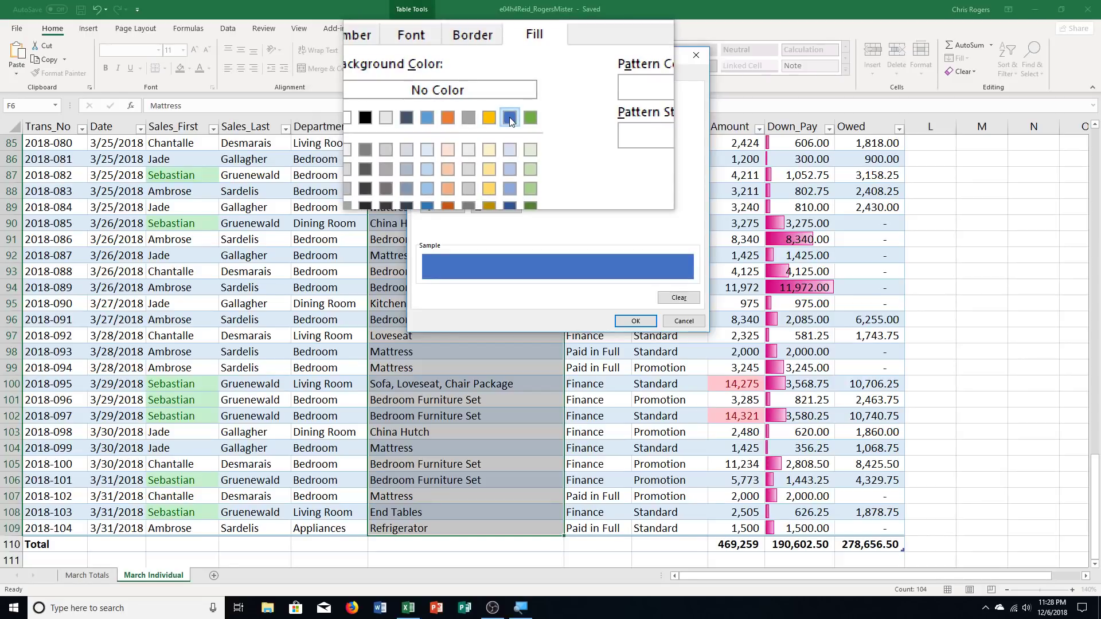
pyautogui.click(635, 328)
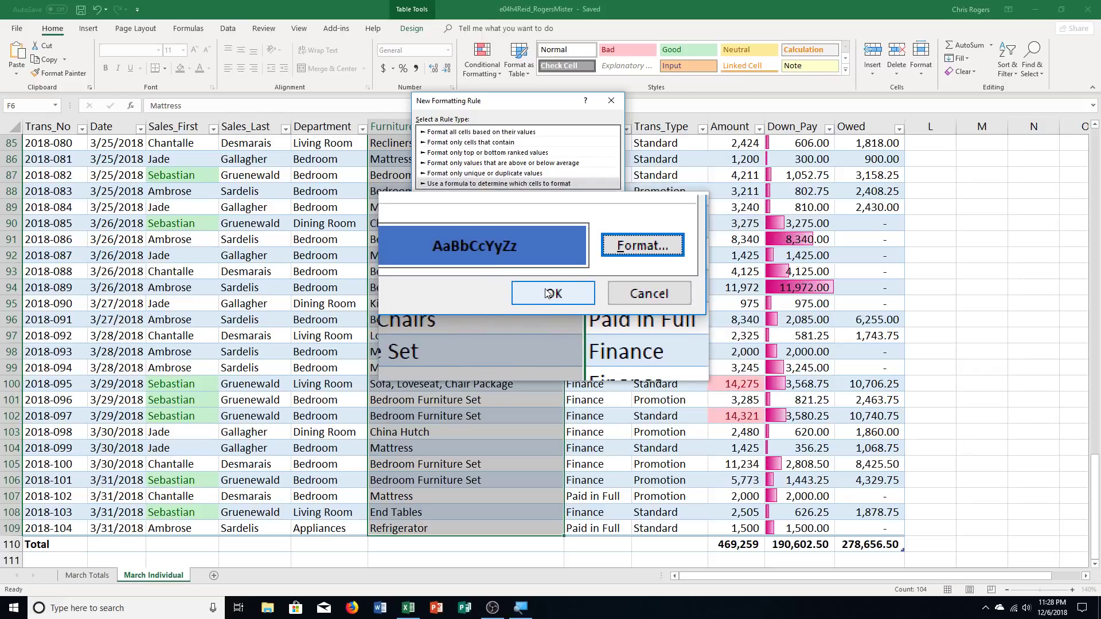
pyautogui.click(545, 290)
pyautogui.click(545, 287)
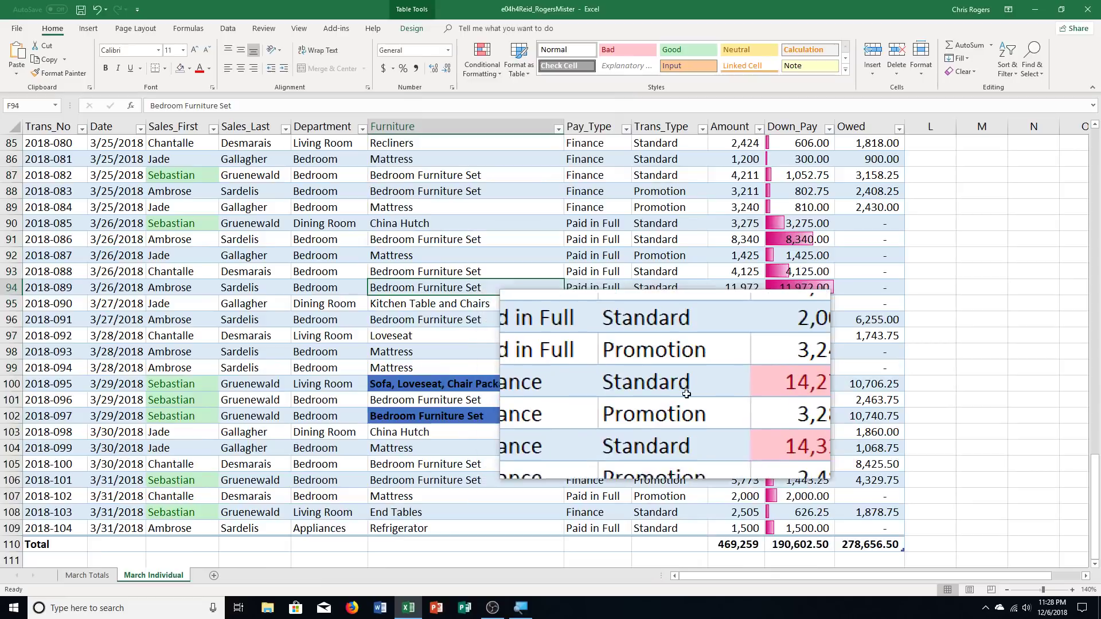
pyautogui.scroll(3, 686, 394)
pyautogui.scroll(1, 686, 394)
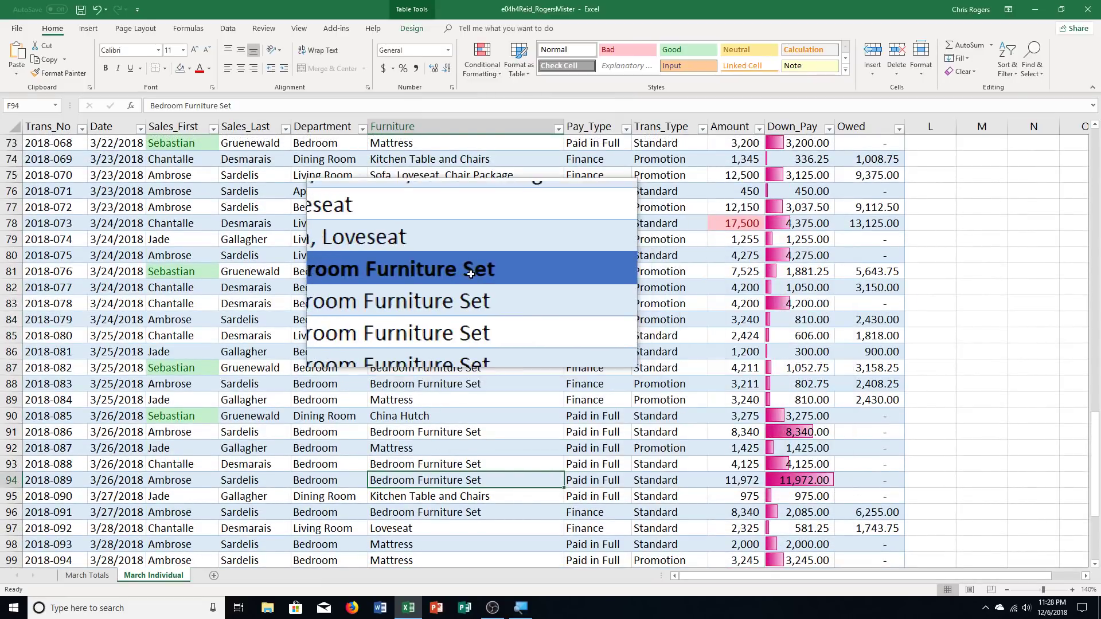
pyautogui.scroll(5, 696, 354)
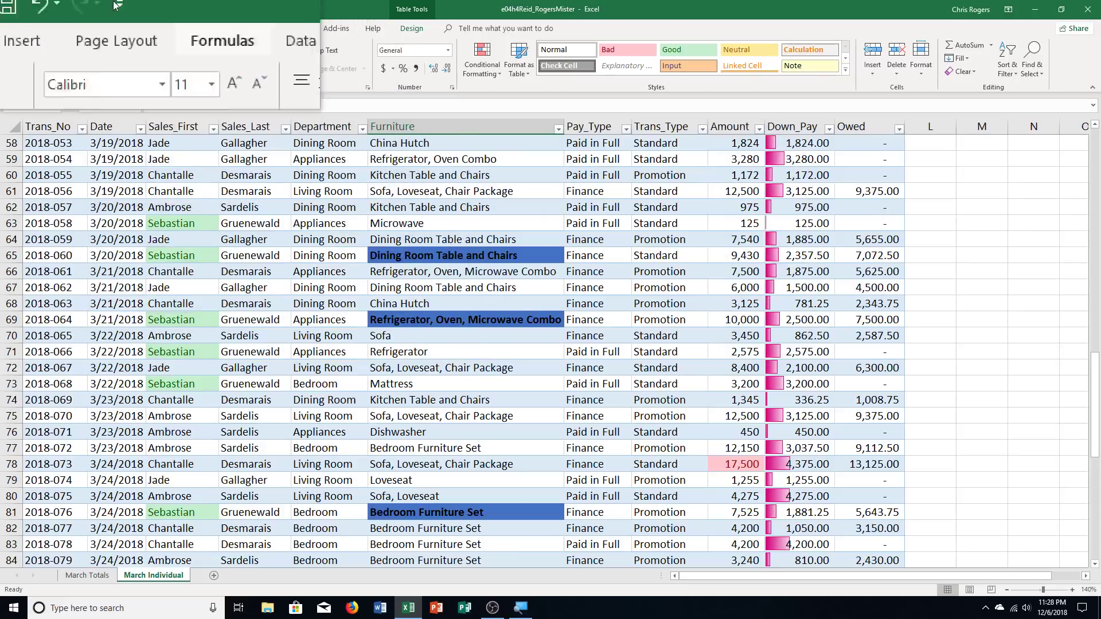
# Save the workbook and scroll down to check the blue bold Furniture highlights in rows 100 and 102
pyautogui.click(81, 9)
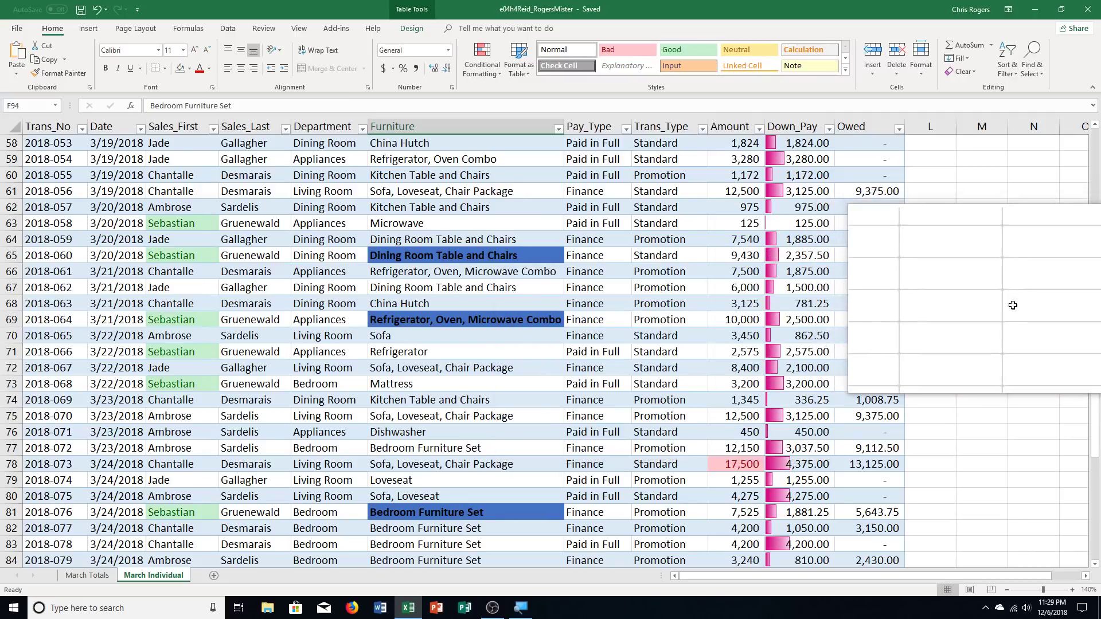
pyautogui.moveTo(1094, 427); pyautogui.dragTo(1099, 170)
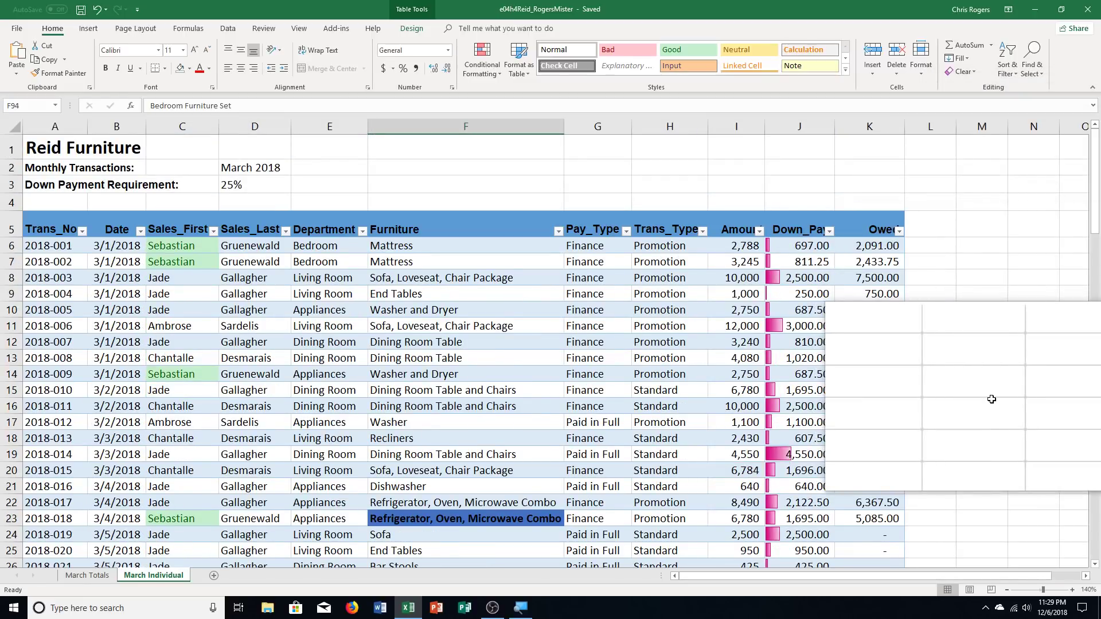
pyautogui.scroll(-3, 991, 399)
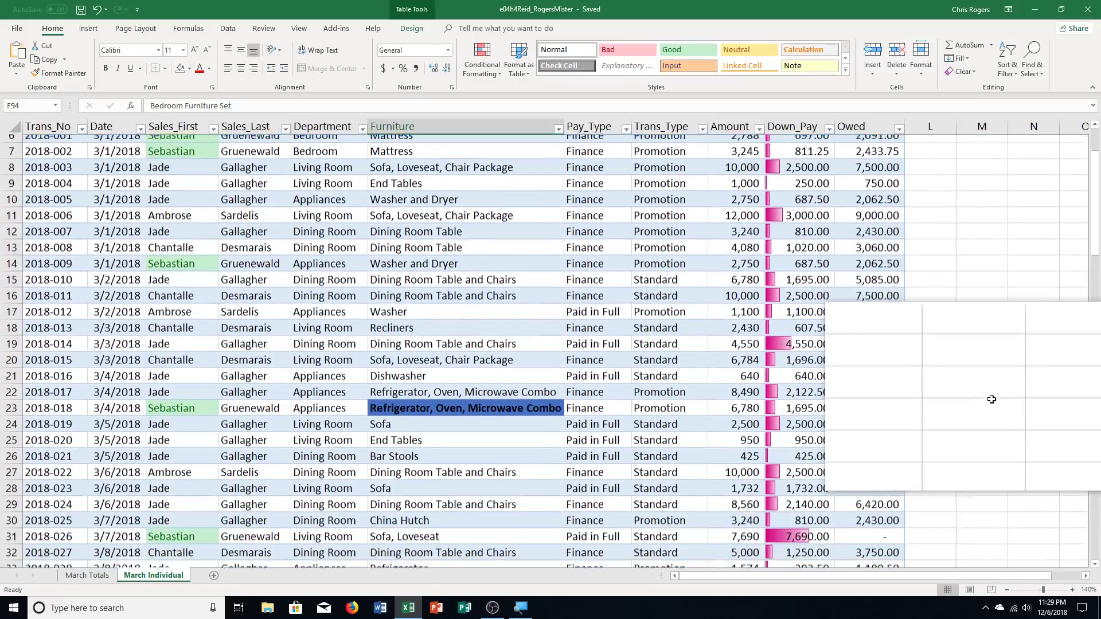
pyautogui.scroll(-2, 991, 399)
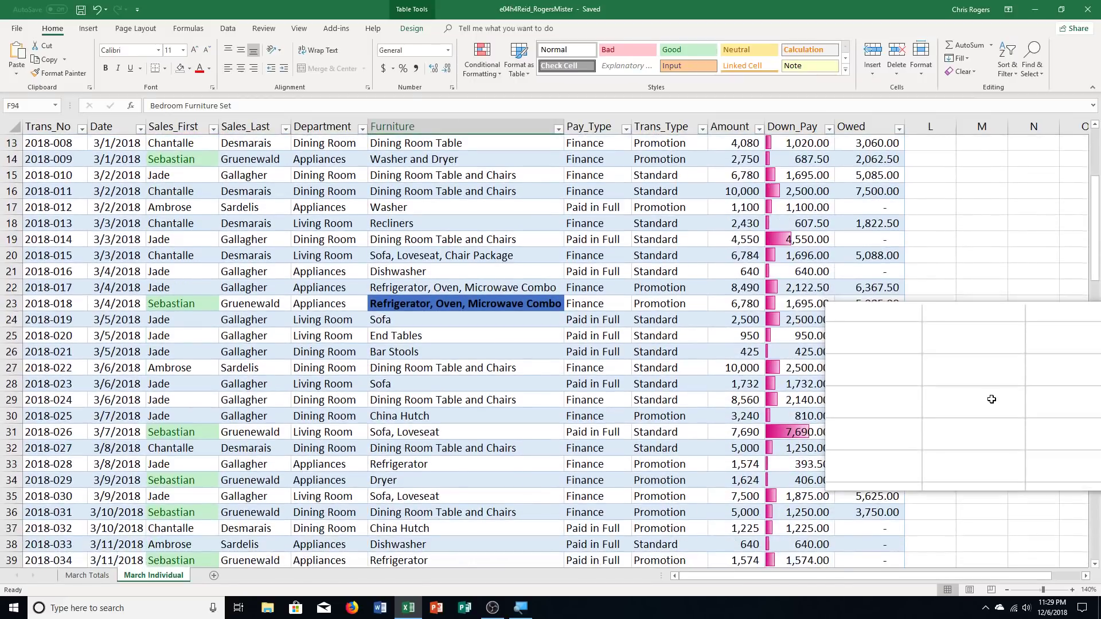
pyautogui.scroll(-1, 991, 399)
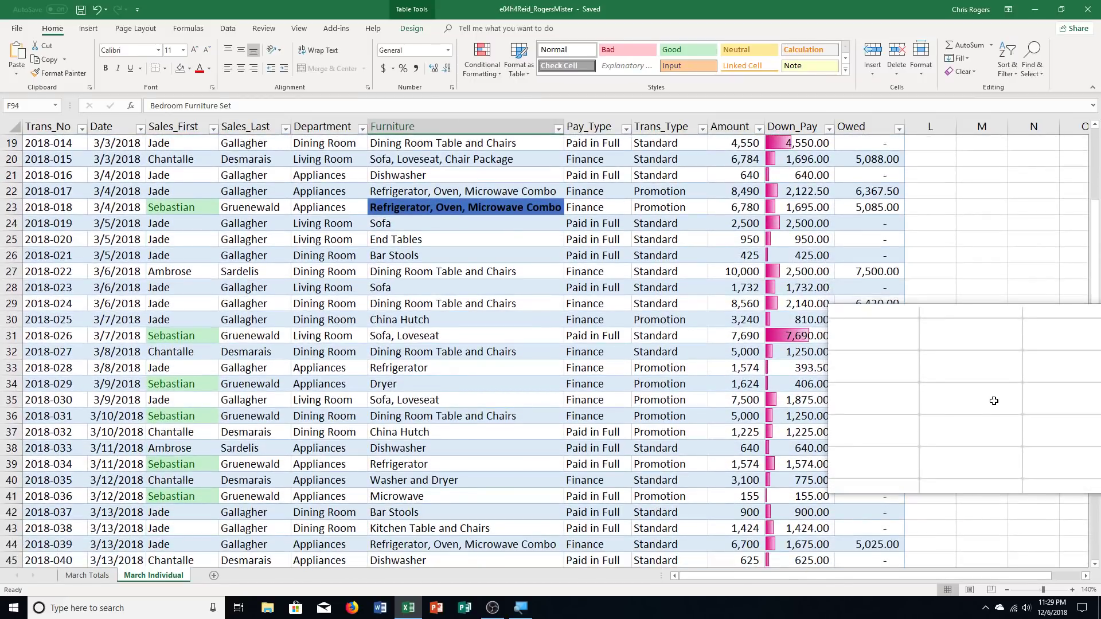
pyautogui.scroll(-1, 994, 401)
pyautogui.scroll(-3, 994, 401)
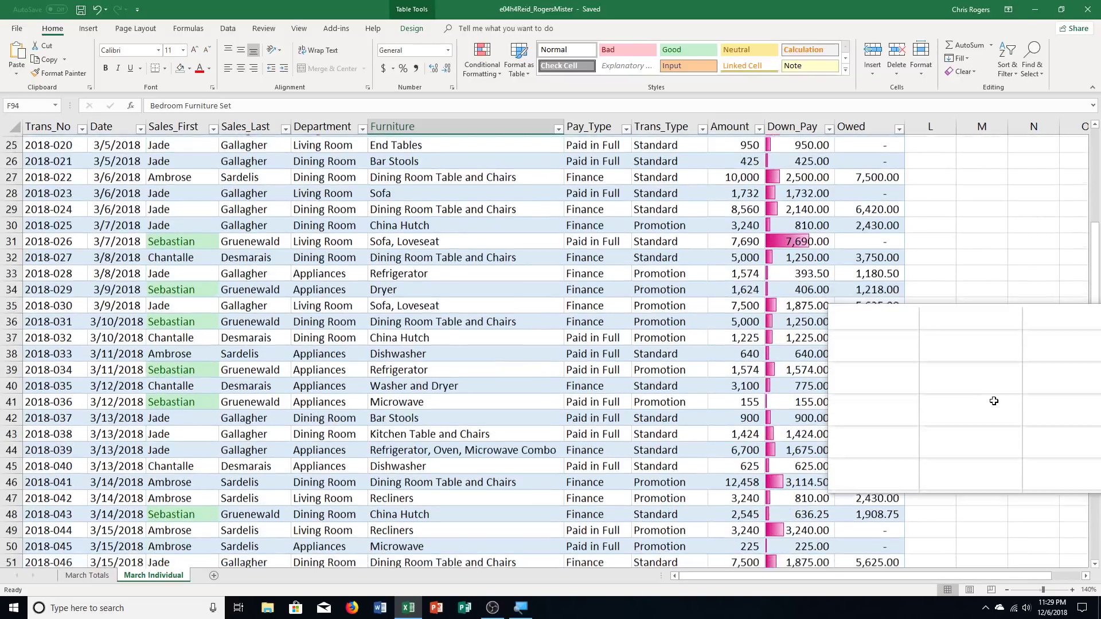
pyautogui.scroll(-3, 993, 401)
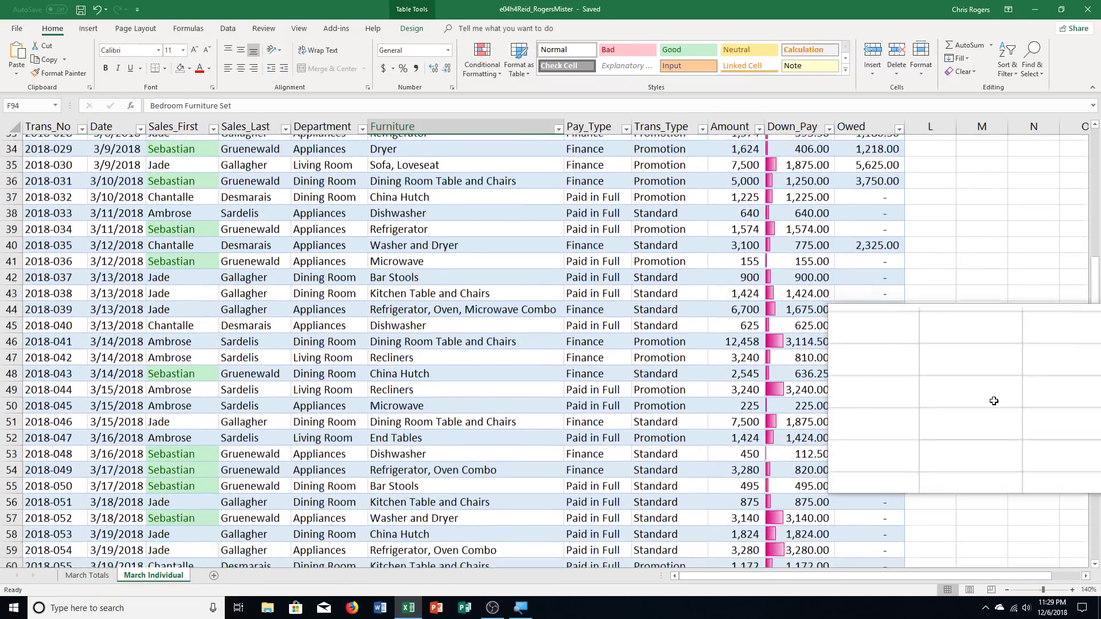
pyautogui.scroll(-3, 994, 401)
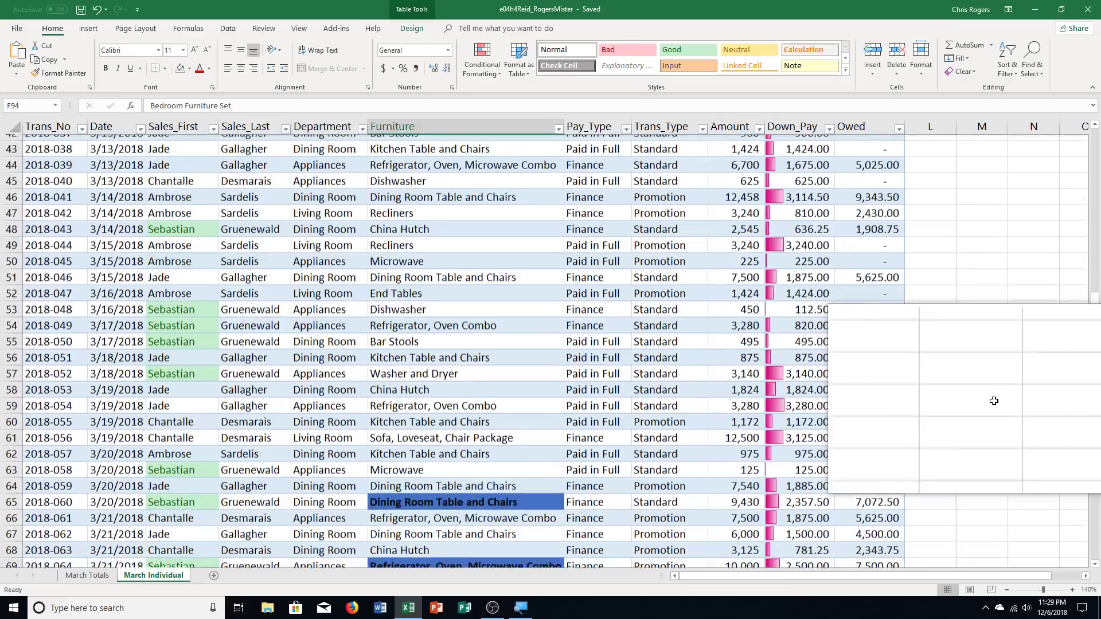
pyautogui.scroll(-3, 994, 400)
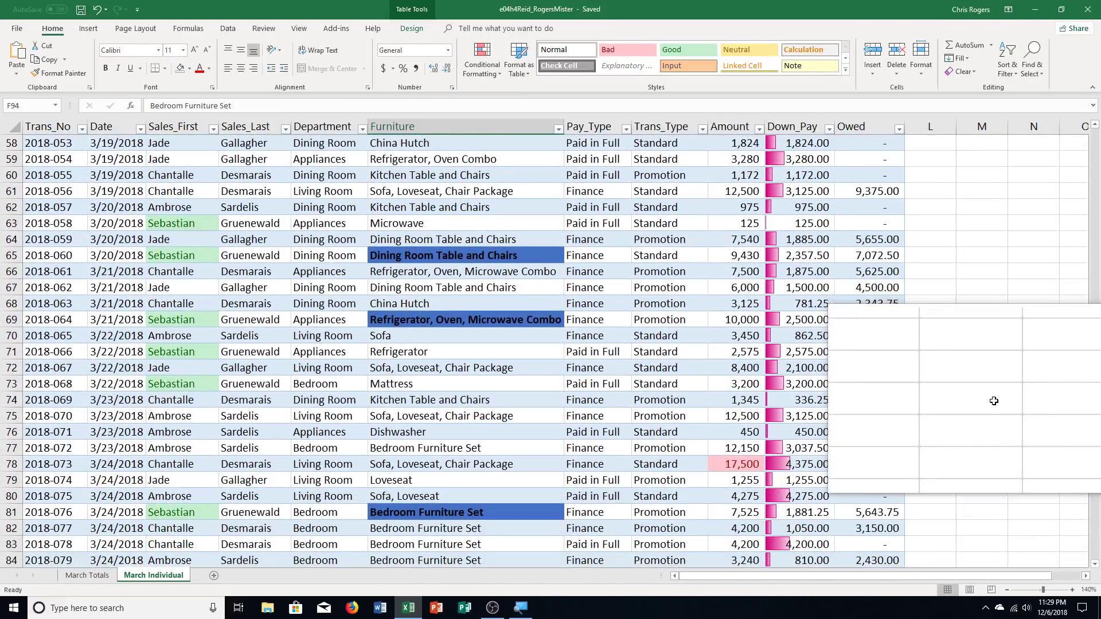
pyautogui.scroll(-1, 994, 401)
pyautogui.scroll(-3, 994, 401)
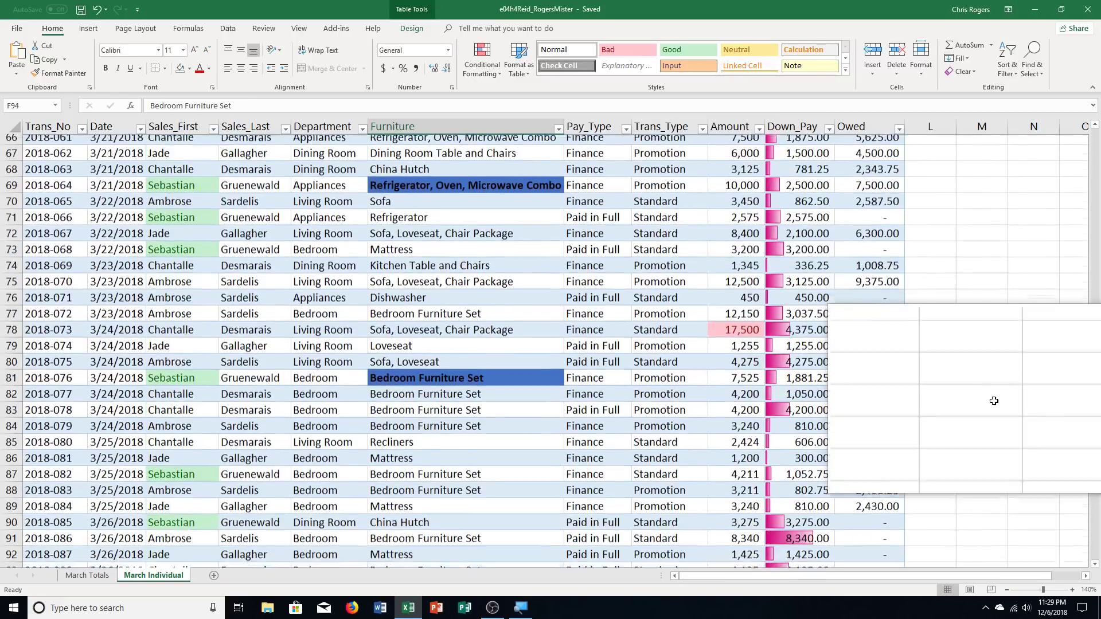
pyautogui.scroll(-2, 993, 401)
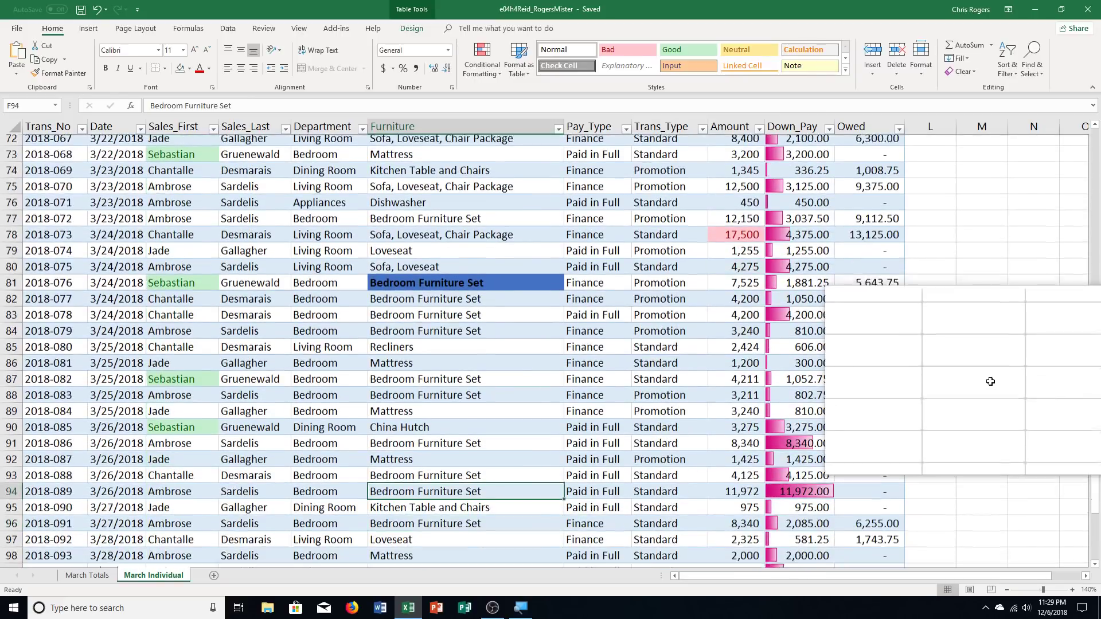
pyautogui.scroll(-1, 981, 367)
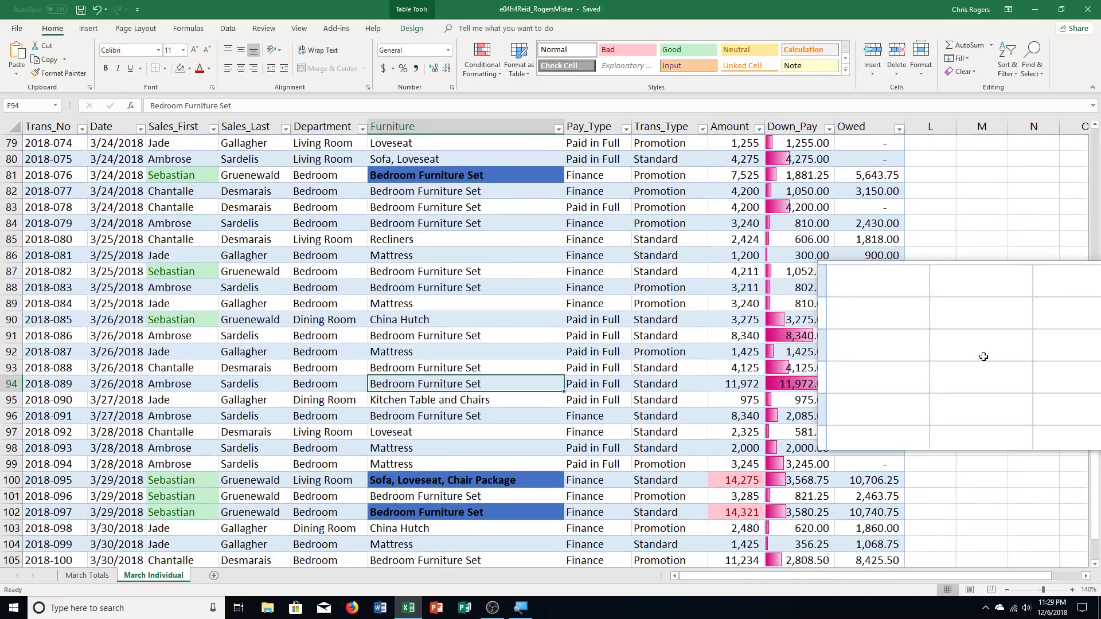
pyautogui.scroll(-2, 983, 356)
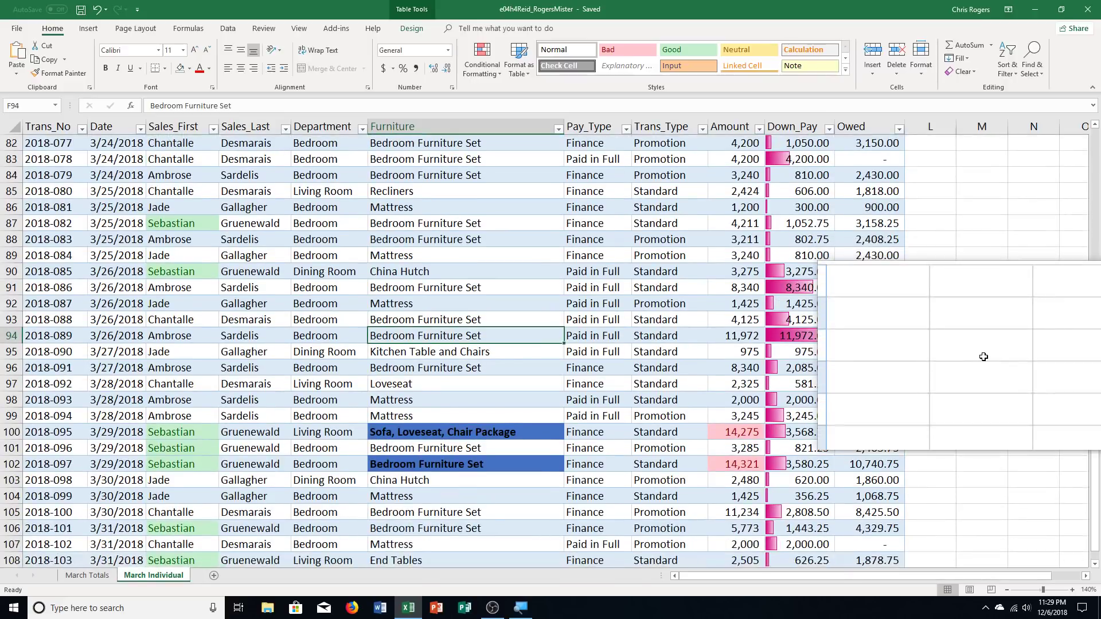